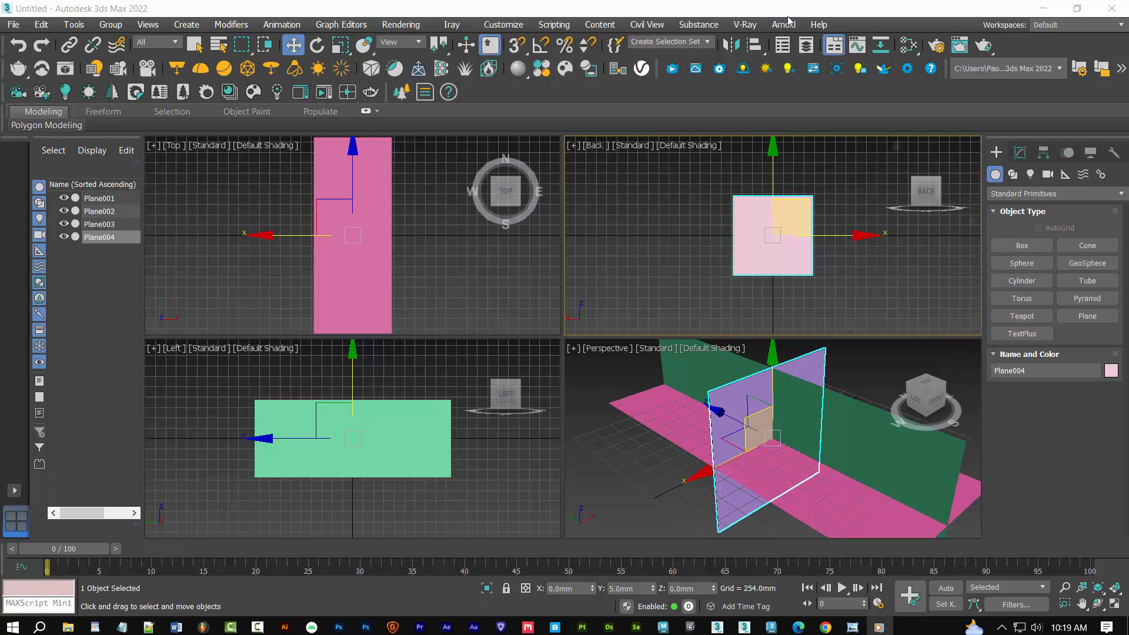
Set the scene's production renderer to Scanline Renderer and close the render setup.
key("F10")
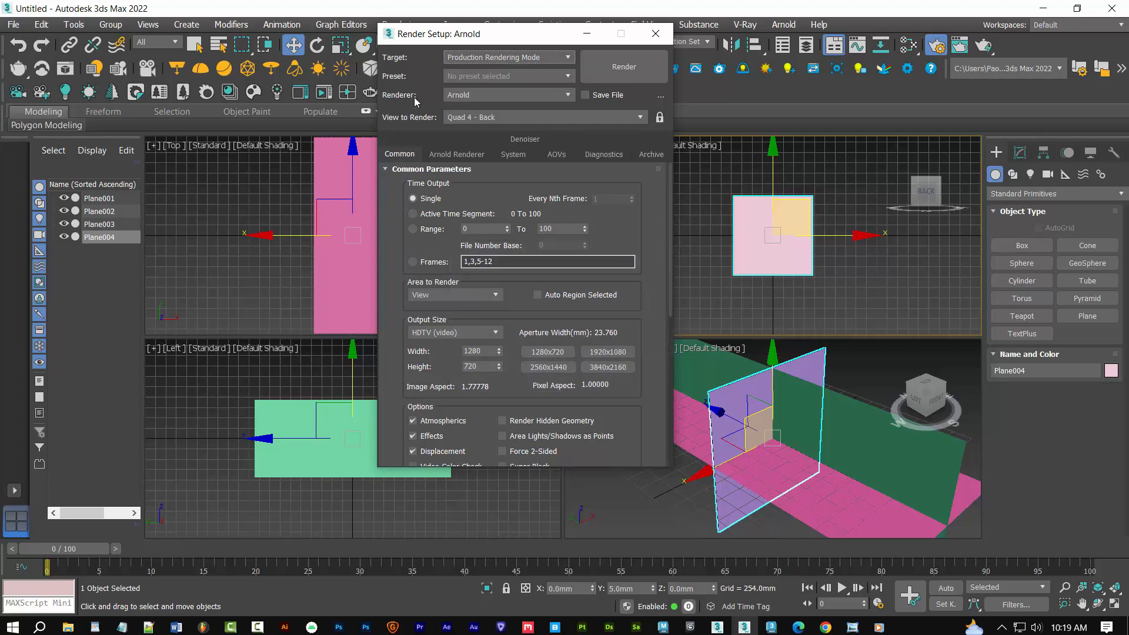
left_click(569, 96)
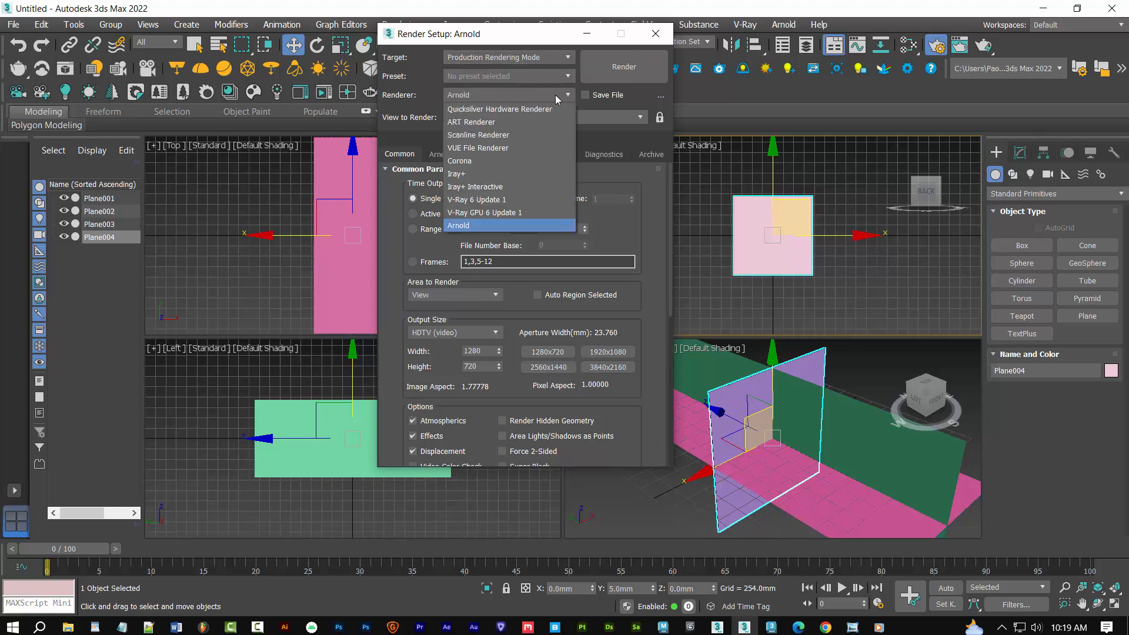
left_click(466, 136)
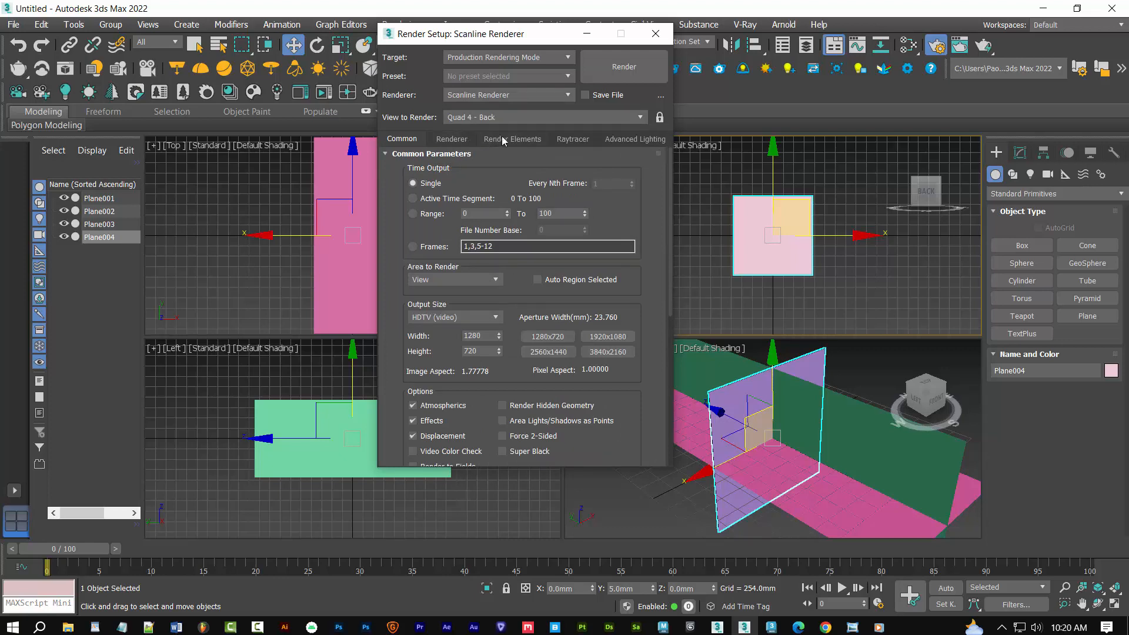
left_click(655, 37)
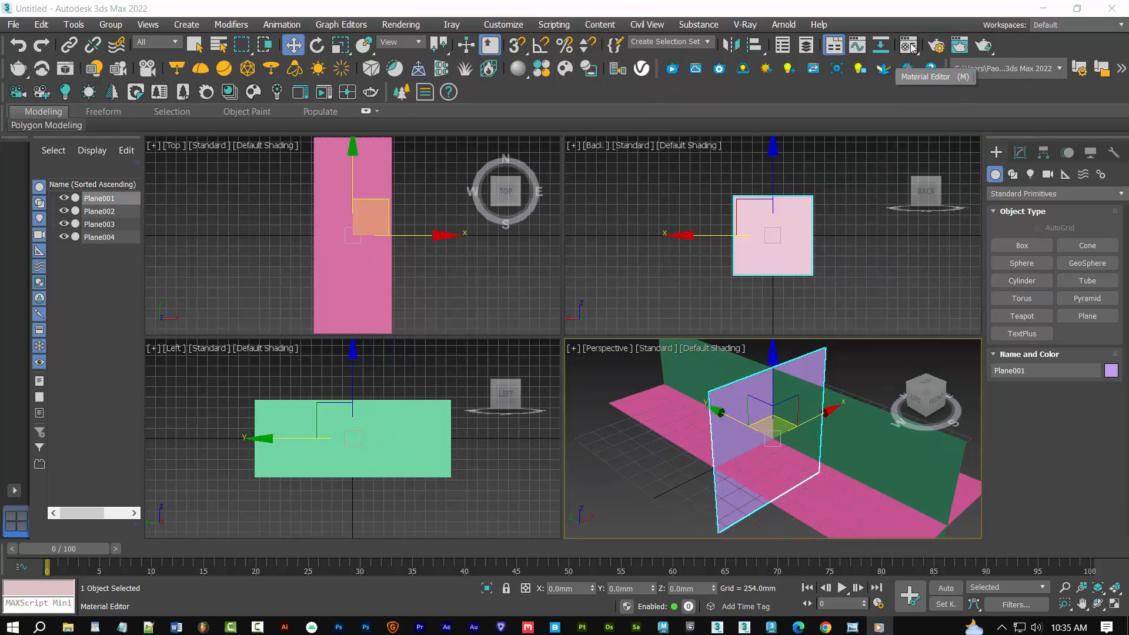
Open the material editor and switch it from compact to Slate mode.
key("m")
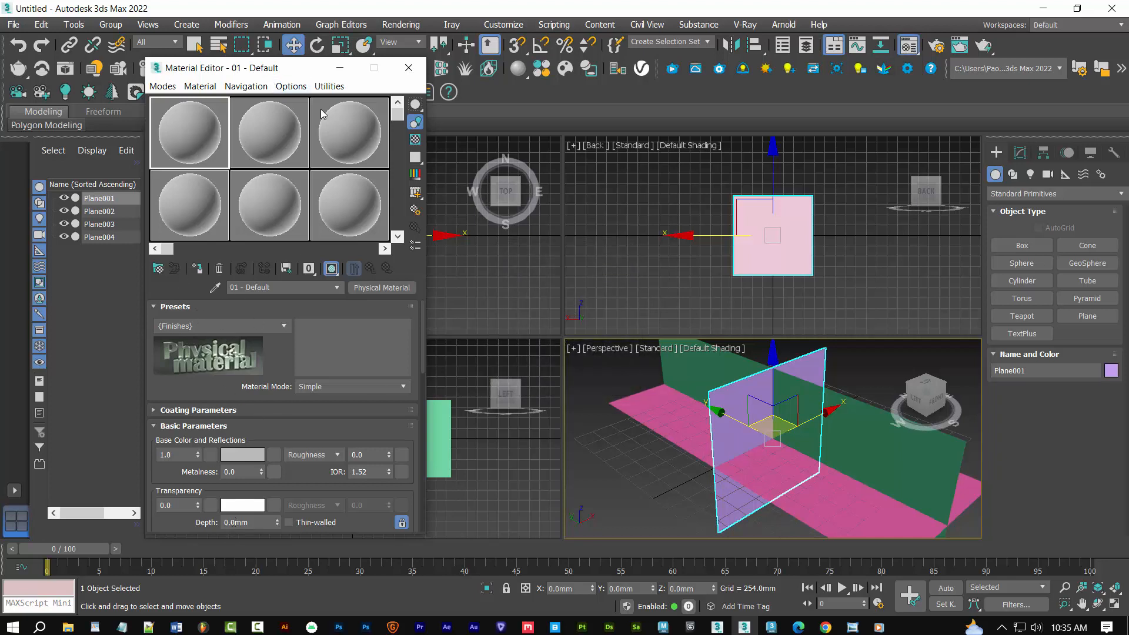
left_click(163, 87)
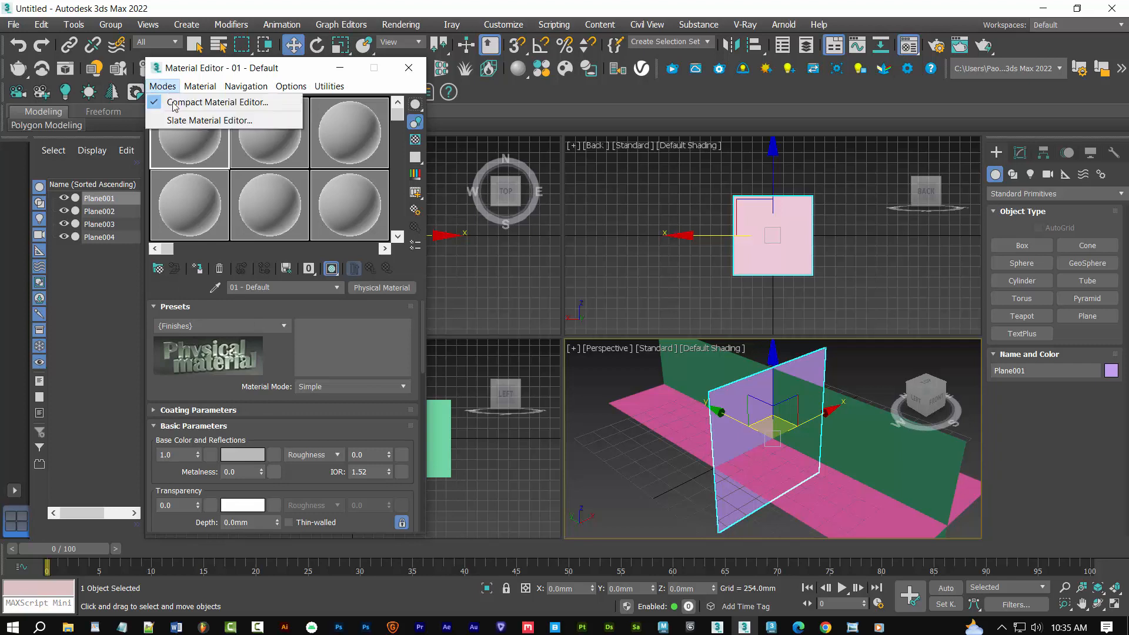
left_click(215, 121)
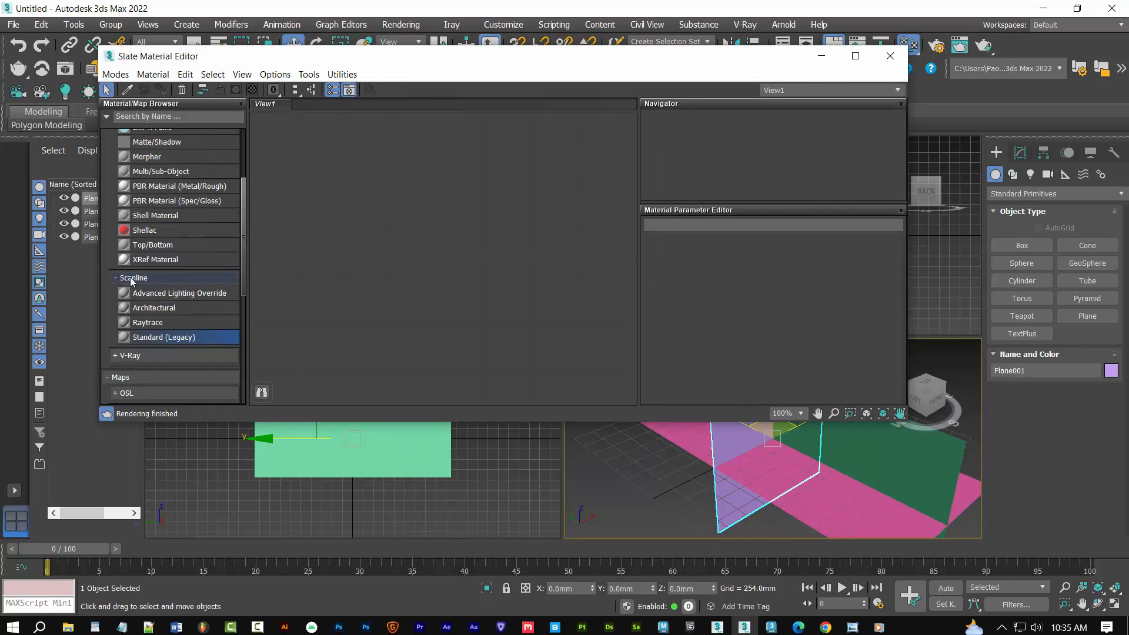
Create a Scanline Standard (Legacy) material and name it "plano izquierdo".
double_click(159, 338)
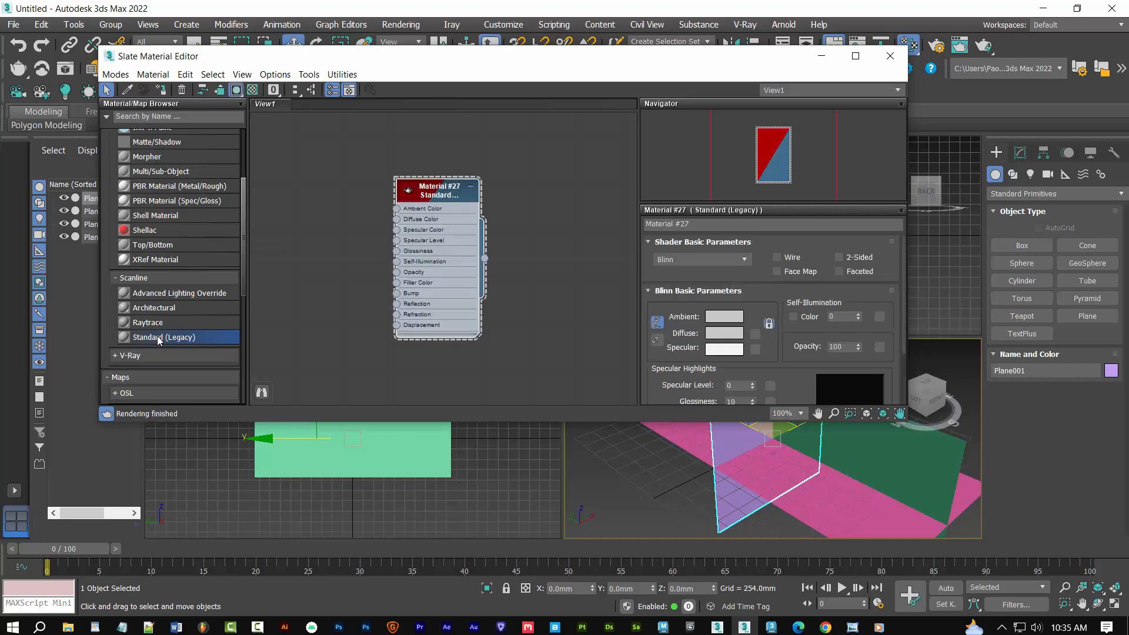
left_click(694, 226)
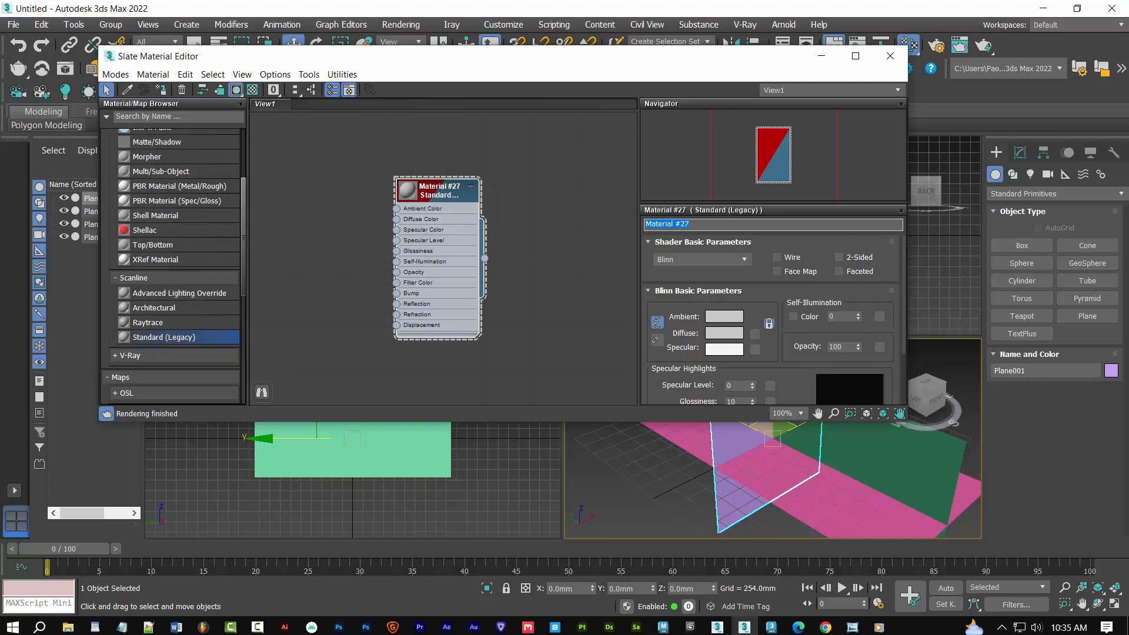
type("plano izquierdo")
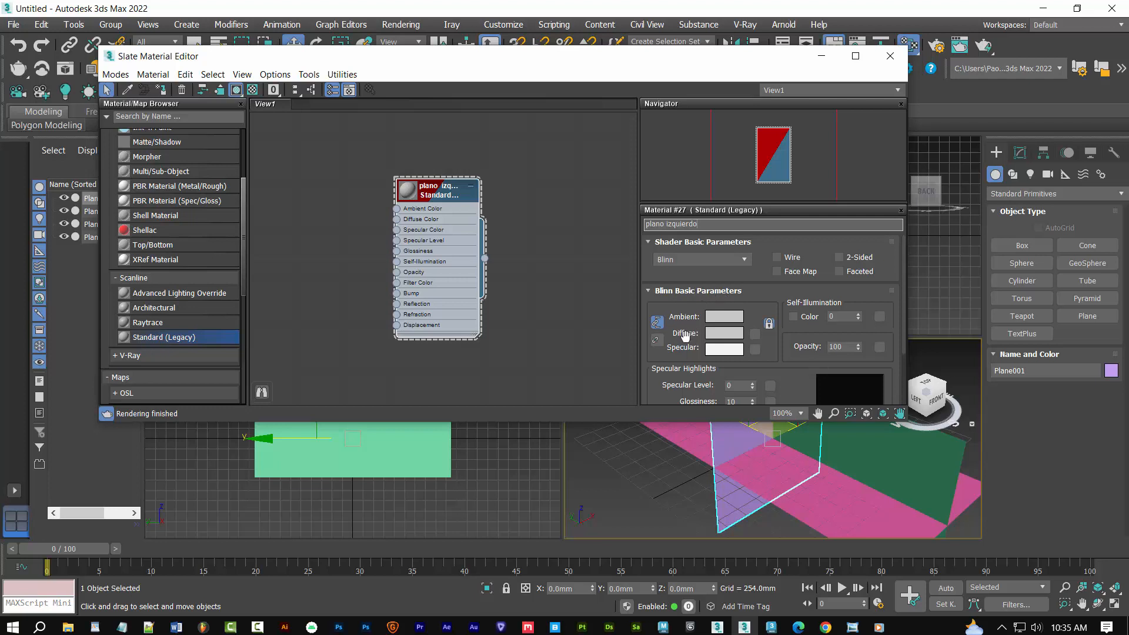
Load Izquierda.jpg from the Blueprints tutorial Max 2022 project's "tuorial pics" folder on drive D as the plano izquierdo material's diffuse bitmap.
left_click(752, 336)
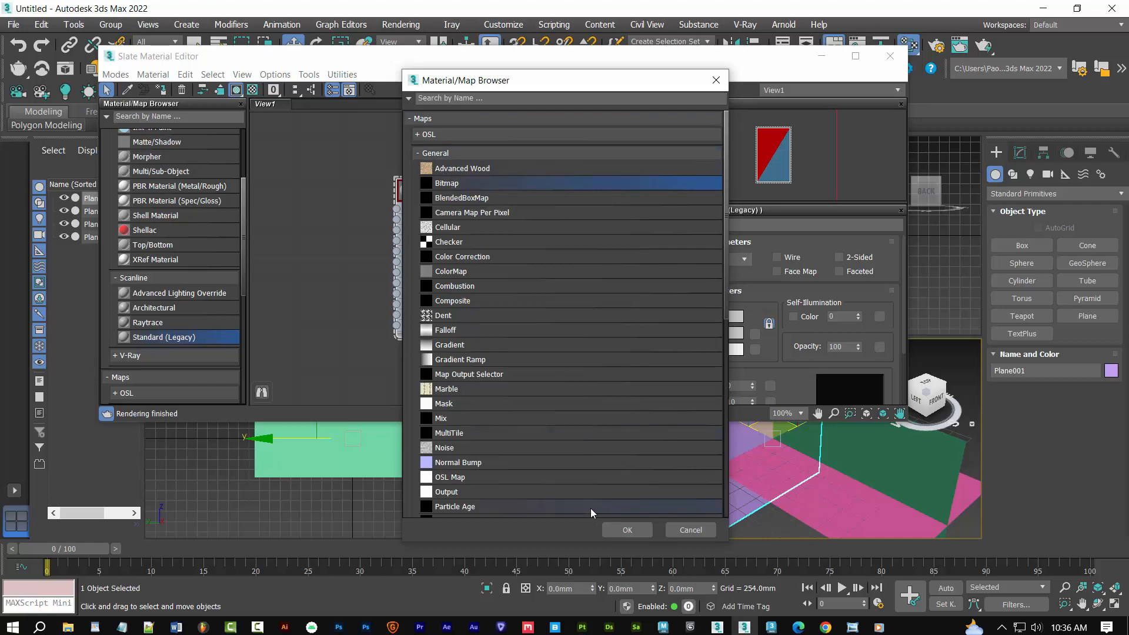
left_click(622, 534)
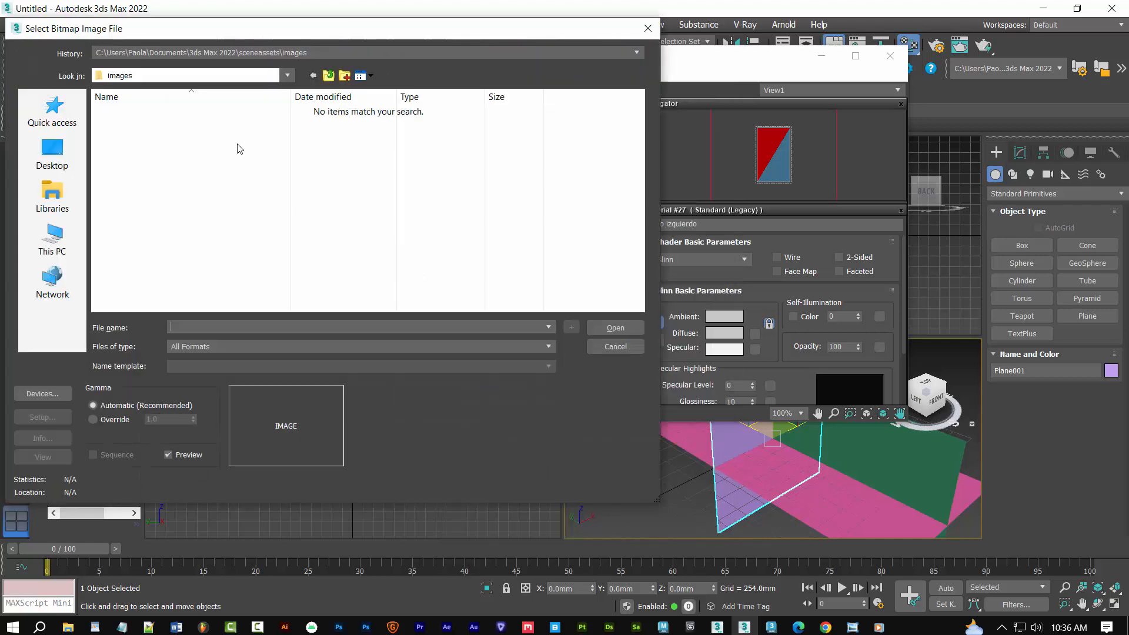
left_click(50, 248)
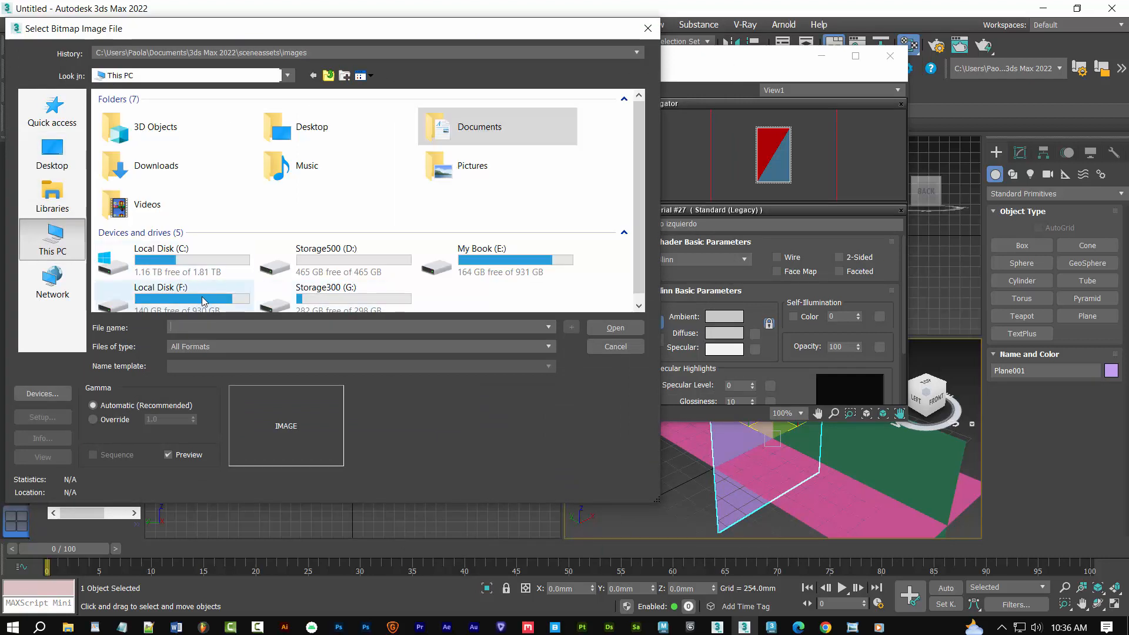
double_click(318, 278)
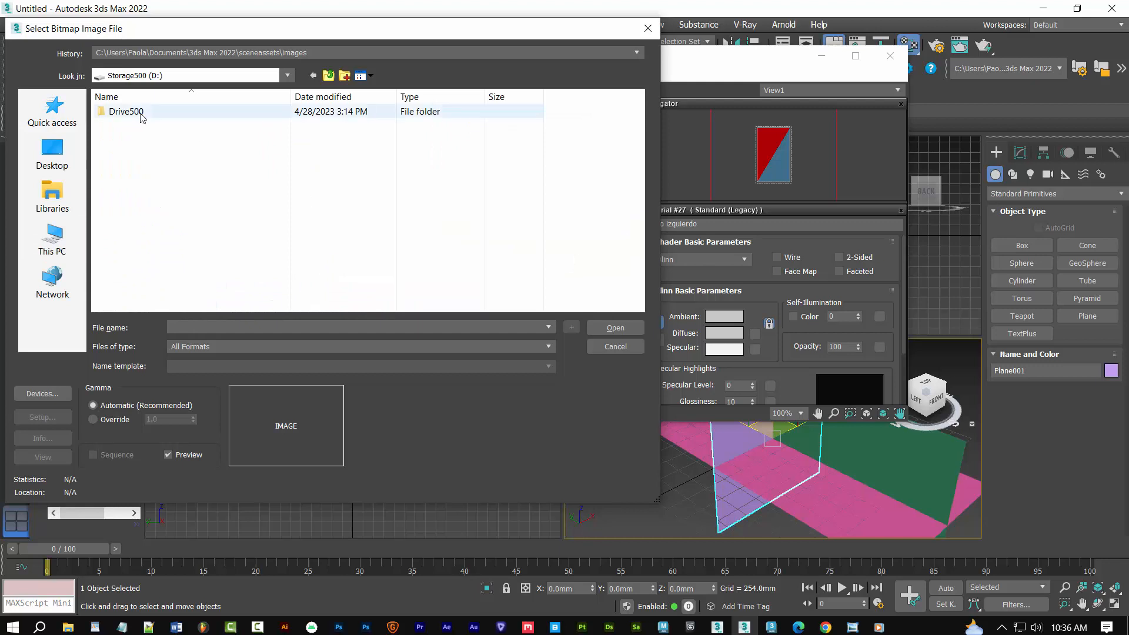
double_click(136, 113)
double_click(146, 130)
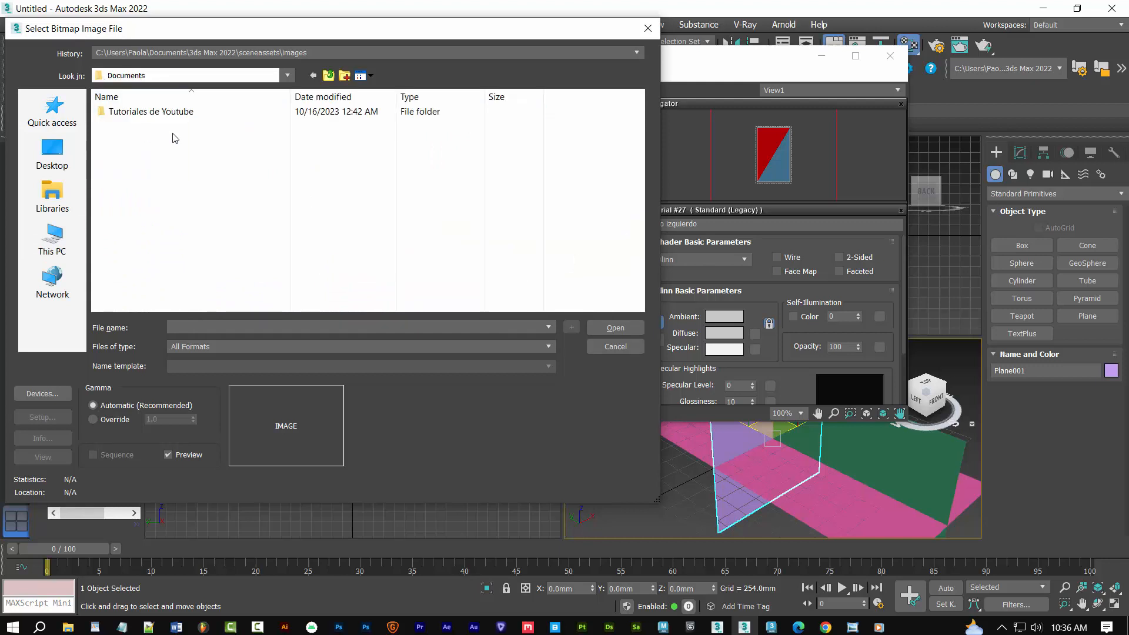
double_click(168, 115)
double_click(140, 113)
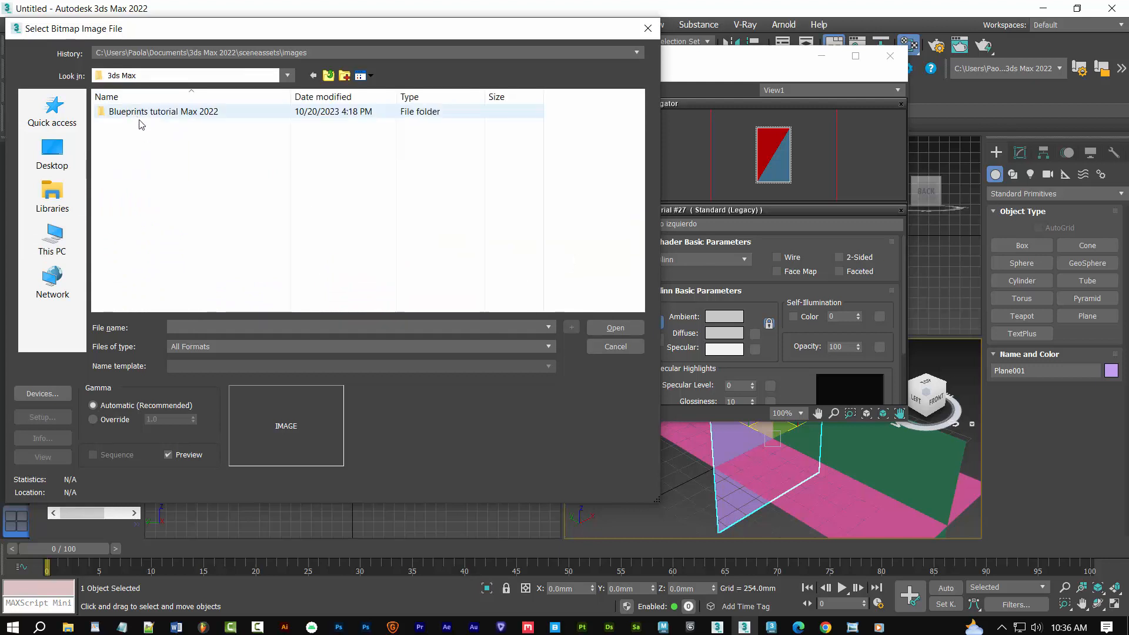
double_click(168, 113)
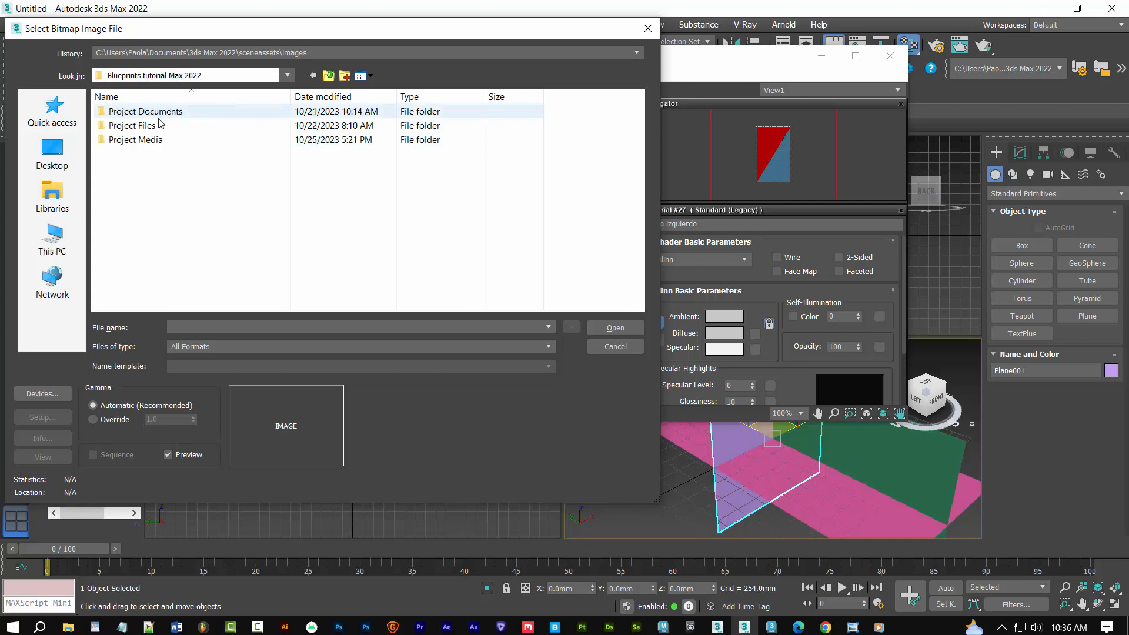
double_click(141, 127)
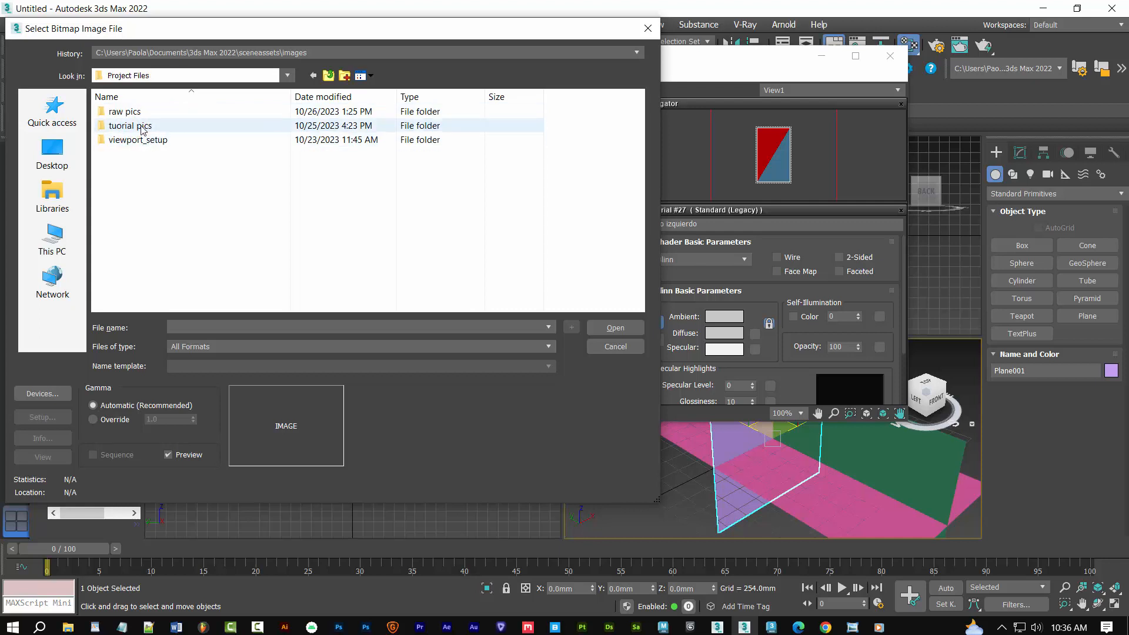
double_click(142, 128)
left_click(327, 146)
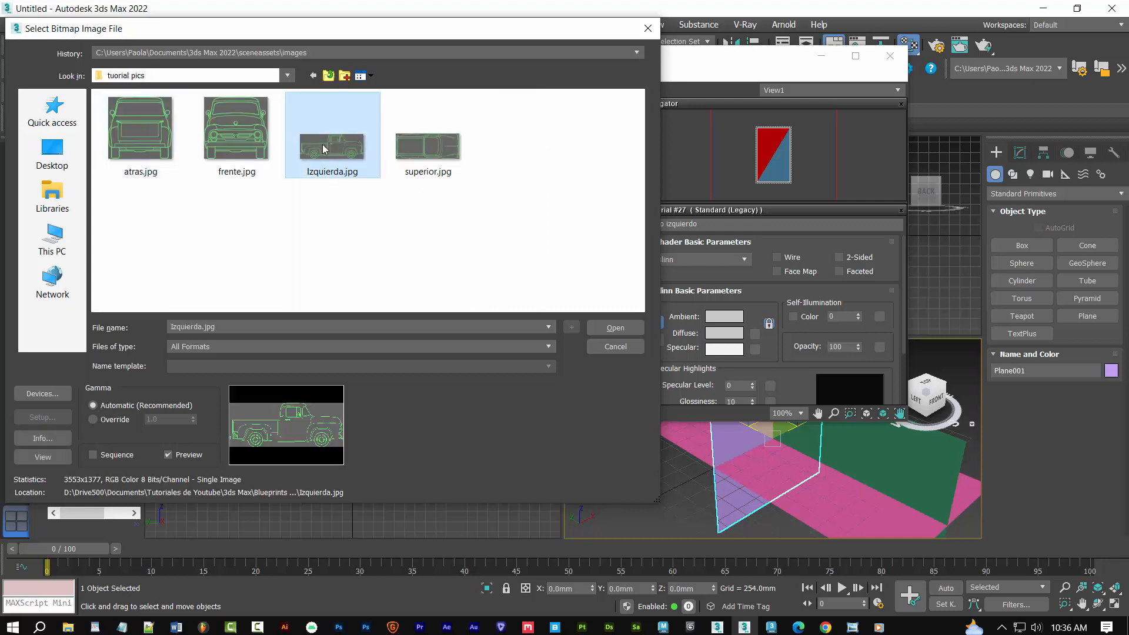
left_click(615, 327)
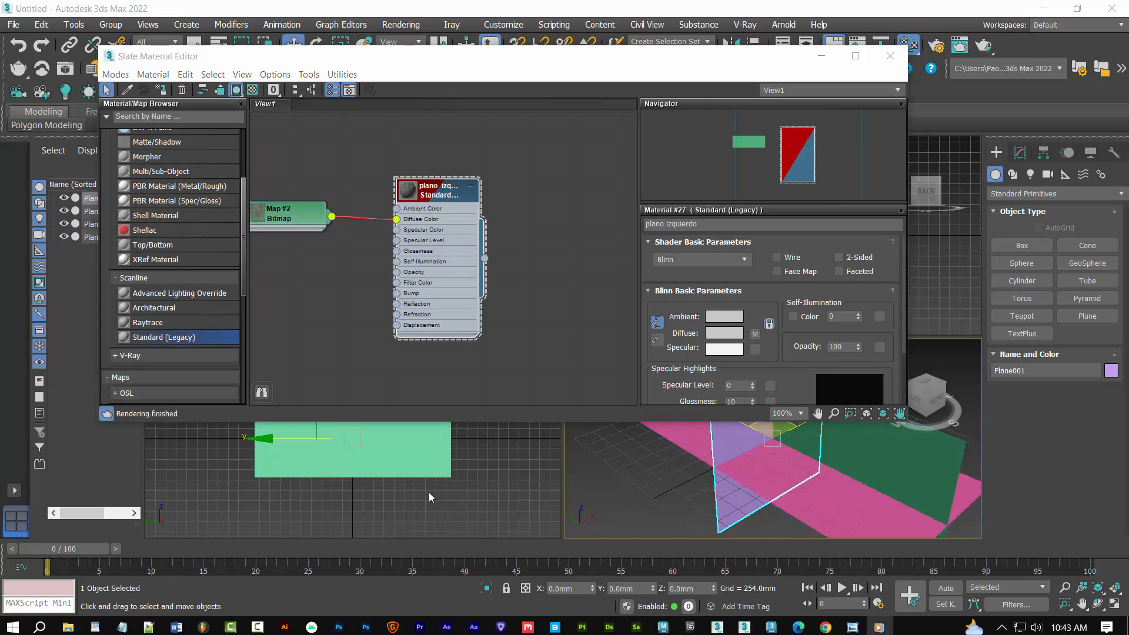
Make the plano izquierdo material 2-Sided and assign it to the green plane in the Left viewport.
left_click(388, 453)
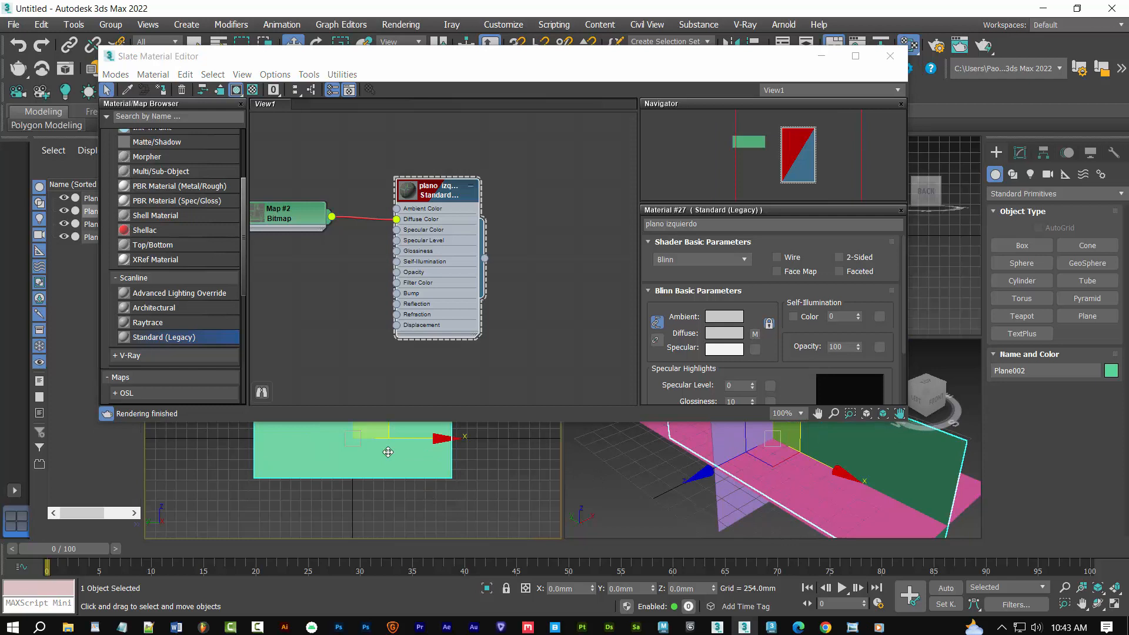
right_click(387, 452)
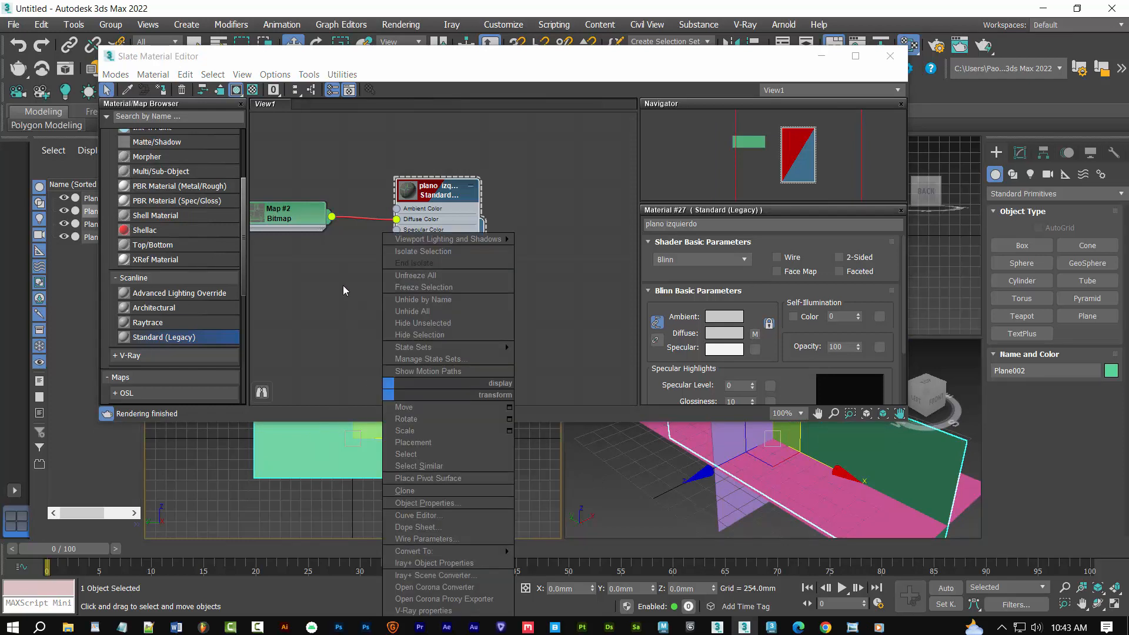
left_click(426, 195)
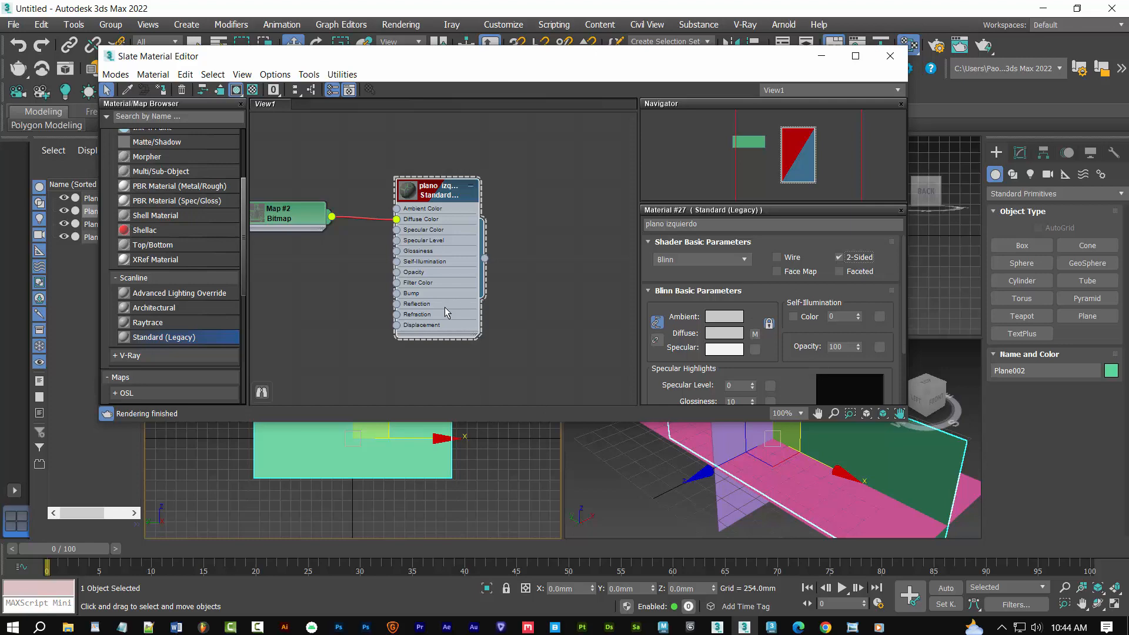
right_click(445, 254)
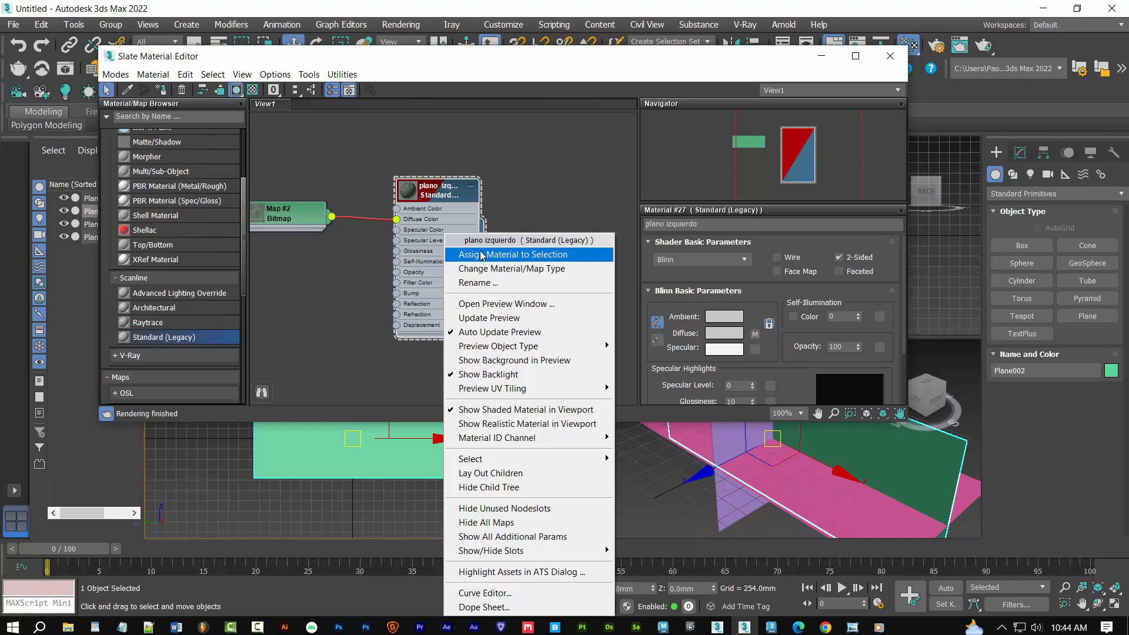
key("a")
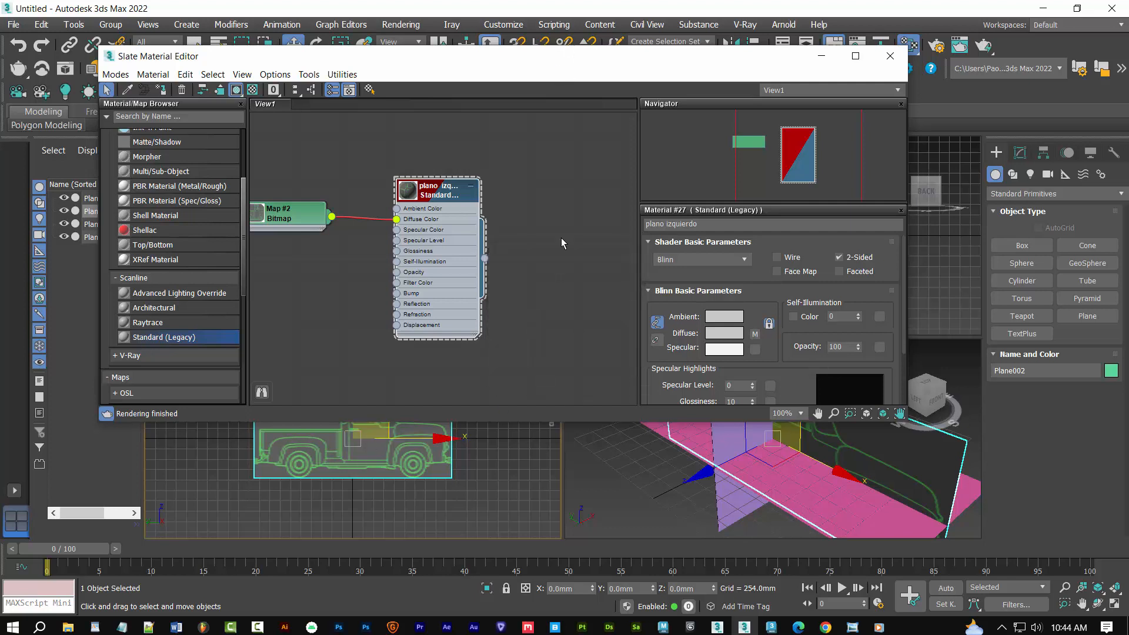
Check the Show Shaded Material in Viewport option of the plano izquierdo material.
left_click_drag(545, 63, 550, 42)
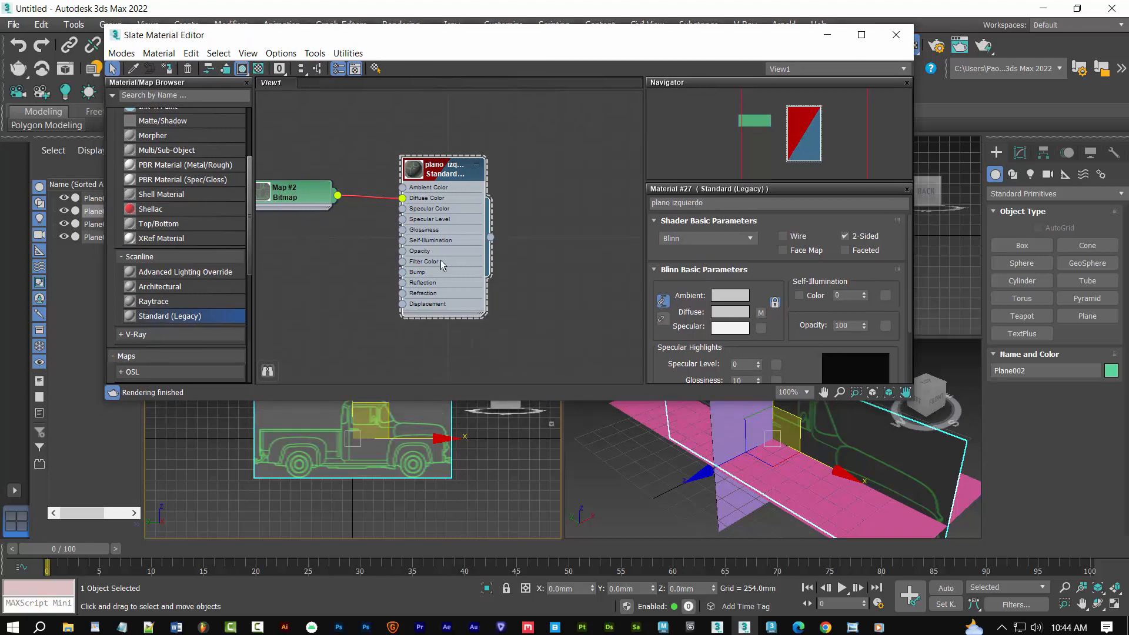
right_click(436, 234)
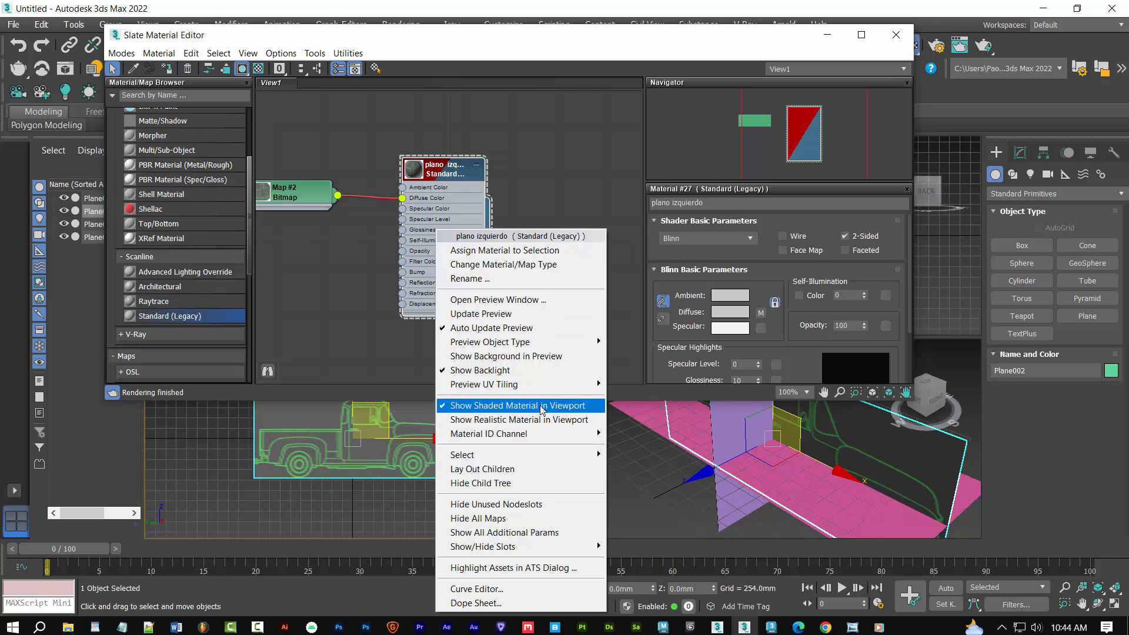
left_click(463, 179)
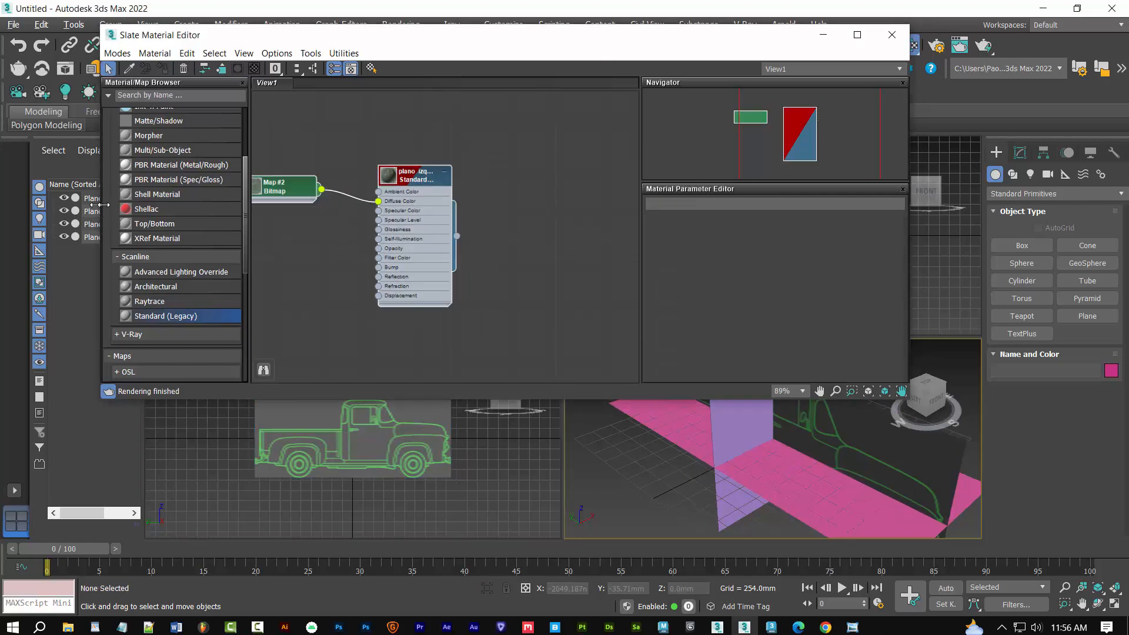
Select the pink plane in the Top viewport and create a second Standard (Legacy) material named "plano superior".
left_click_drag(196, 208, 216, 207)
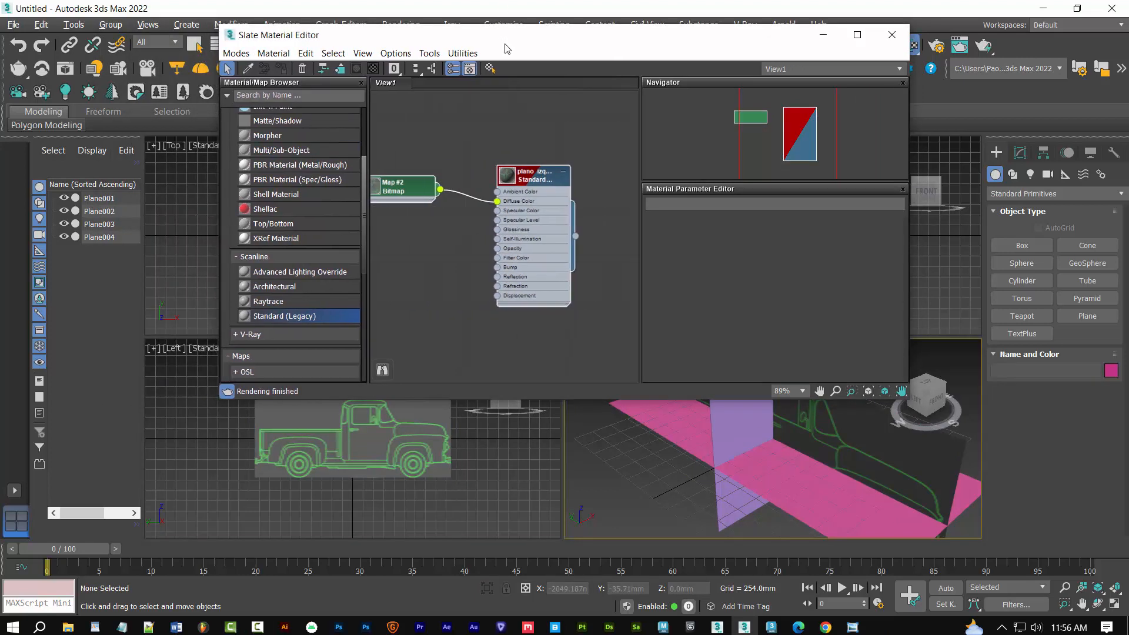
left_click_drag(504, 45, 635, 83)
left_click(325, 224)
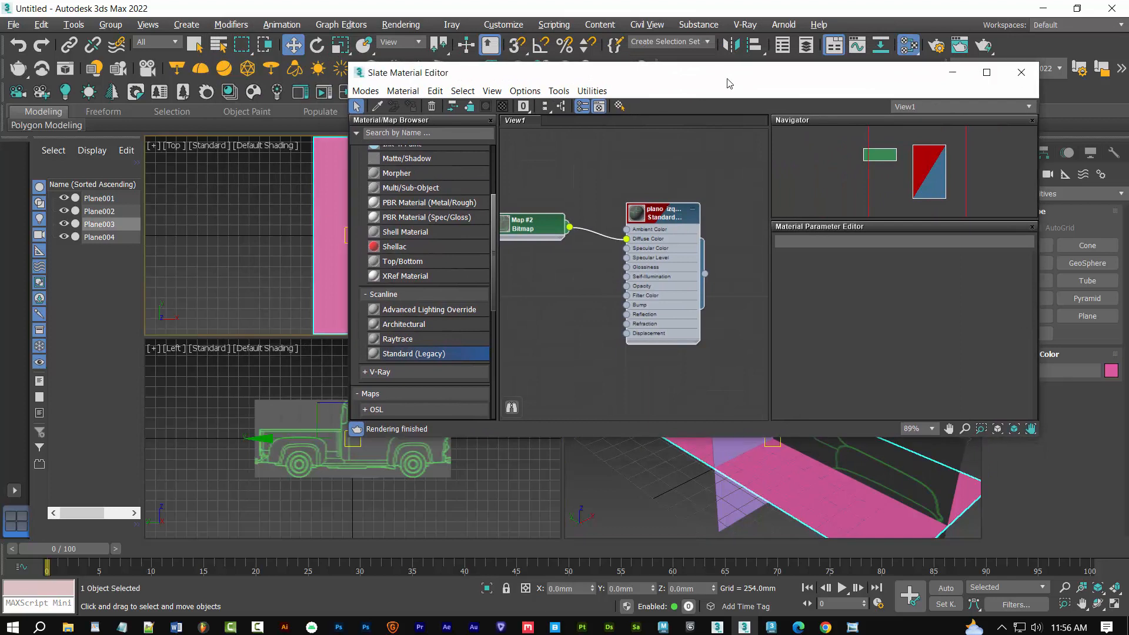
left_click_drag(713, 82, 706, 83)
middle_click_drag(697, 159, 385, 161)
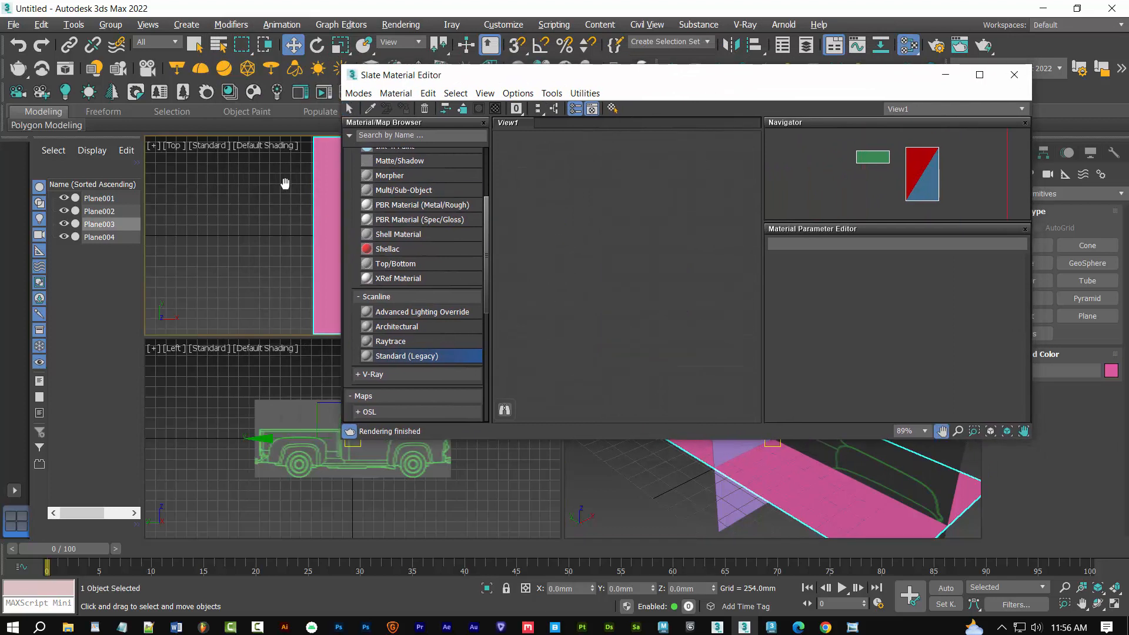
double_click(424, 355)
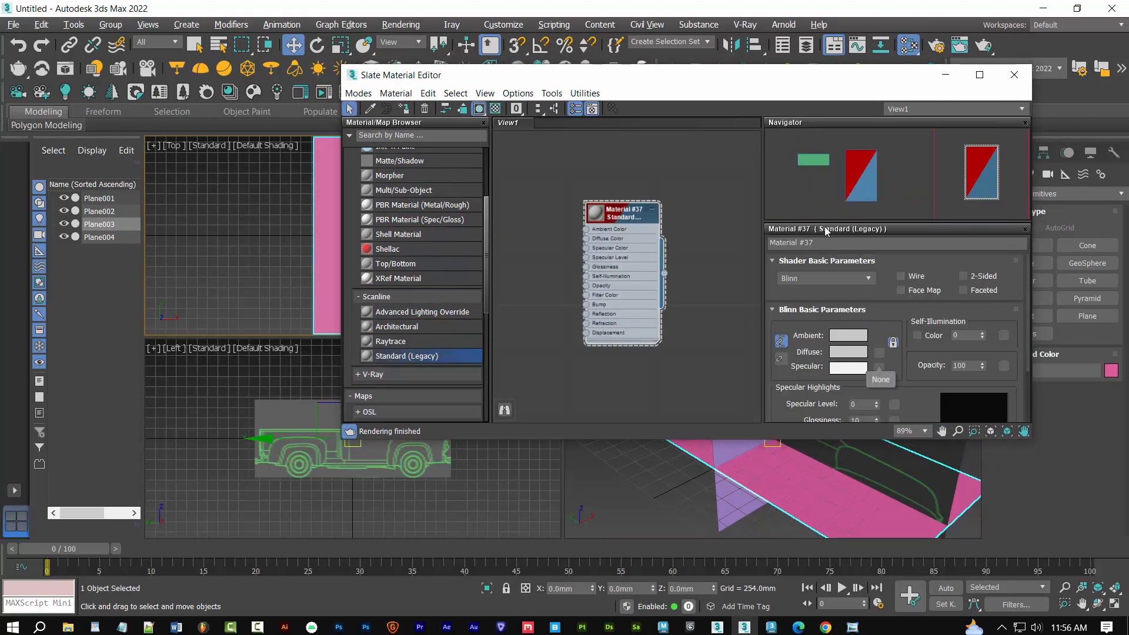
left_click_drag(818, 242, 616, 149)
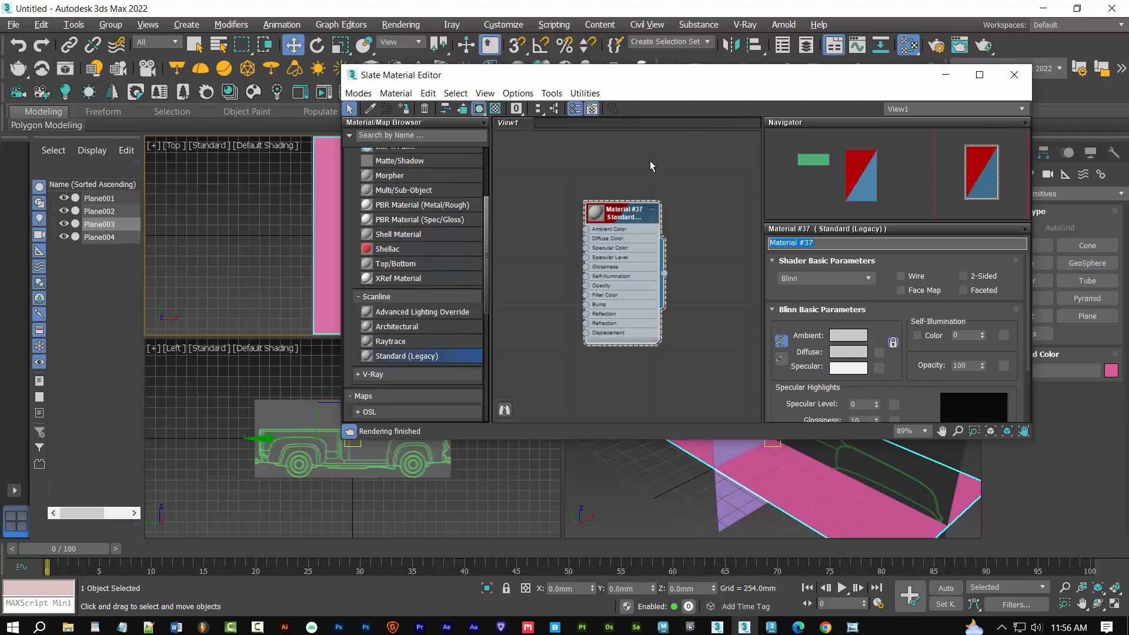
type("plano superior")
Load superior.jpg as the diffuse bitmap of the plano superior material.
left_click(879, 352)
left_click(625, 530)
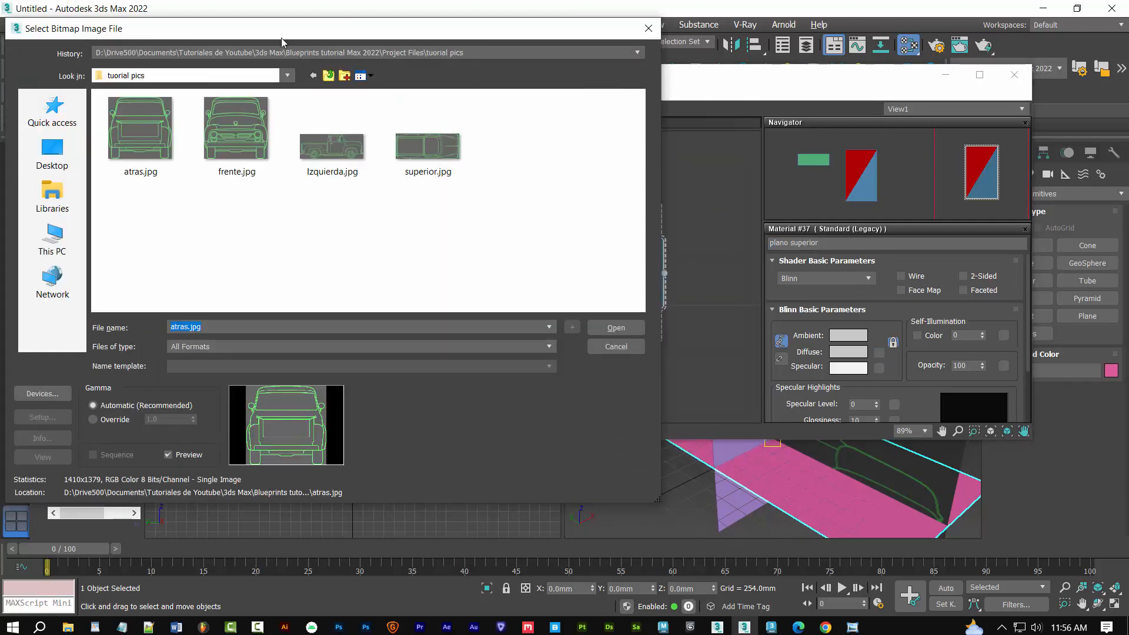
left_click(429, 138)
left_click(616, 320)
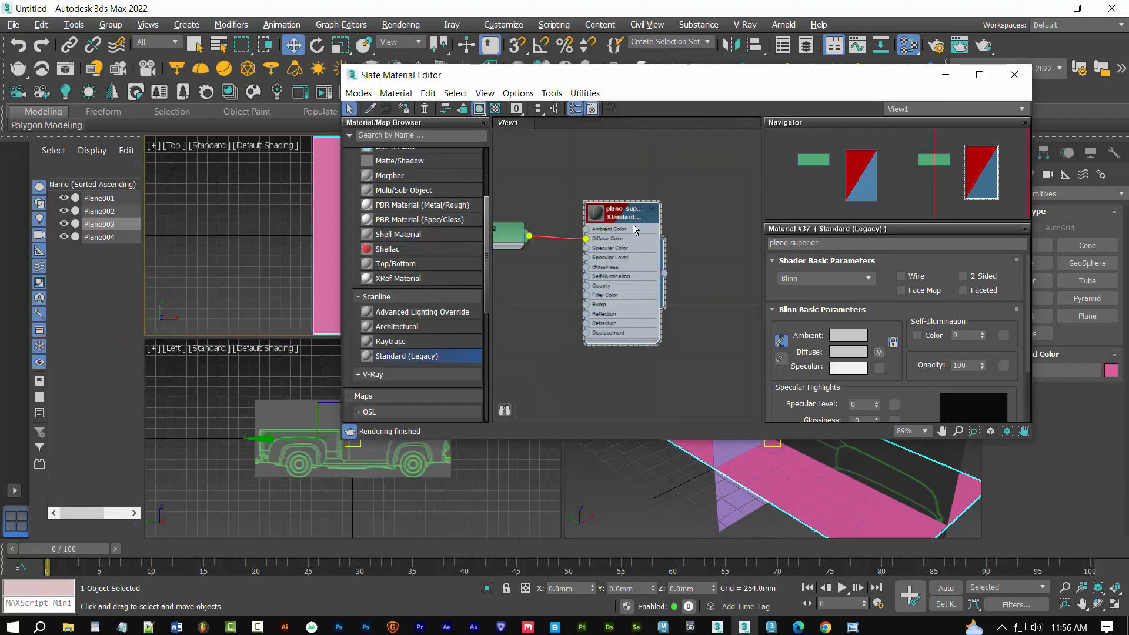
Assign the plano superior material to the selected plane in the Top viewport.
double_click(509, 233)
left_click(988, 360)
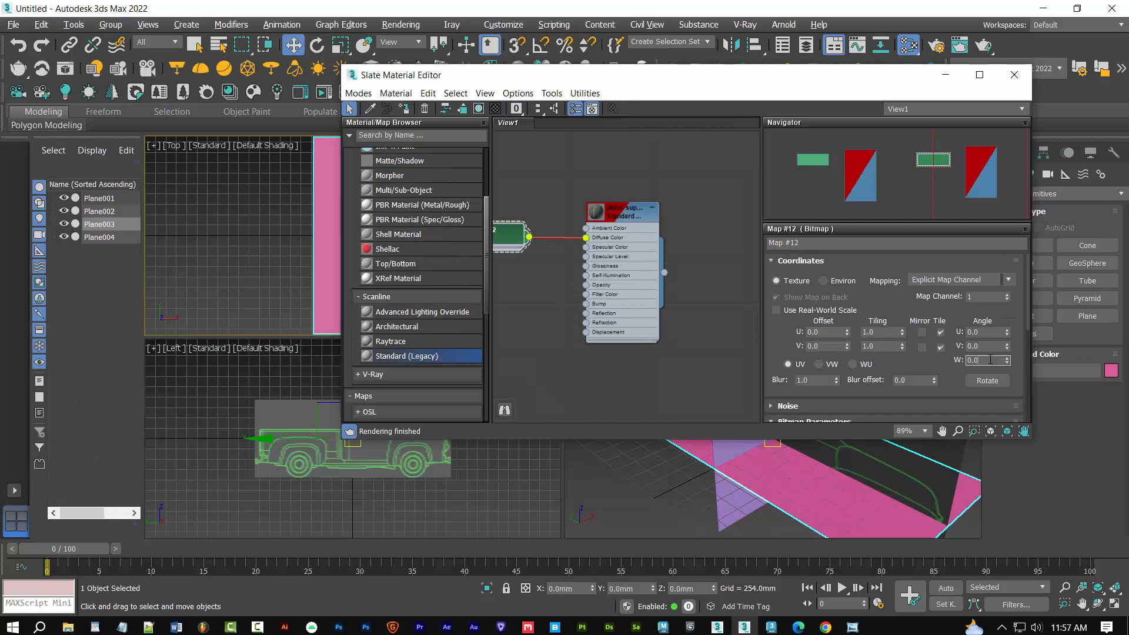
right_click(629, 223)
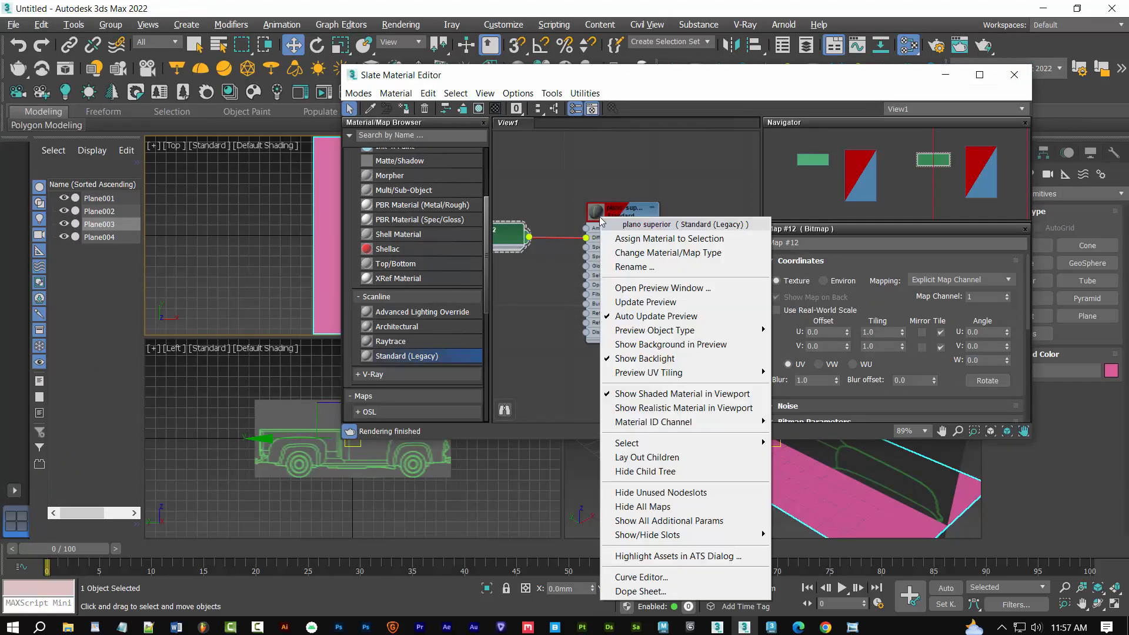
left_click(630, 240)
left_click_drag(633, 87, 729, 86)
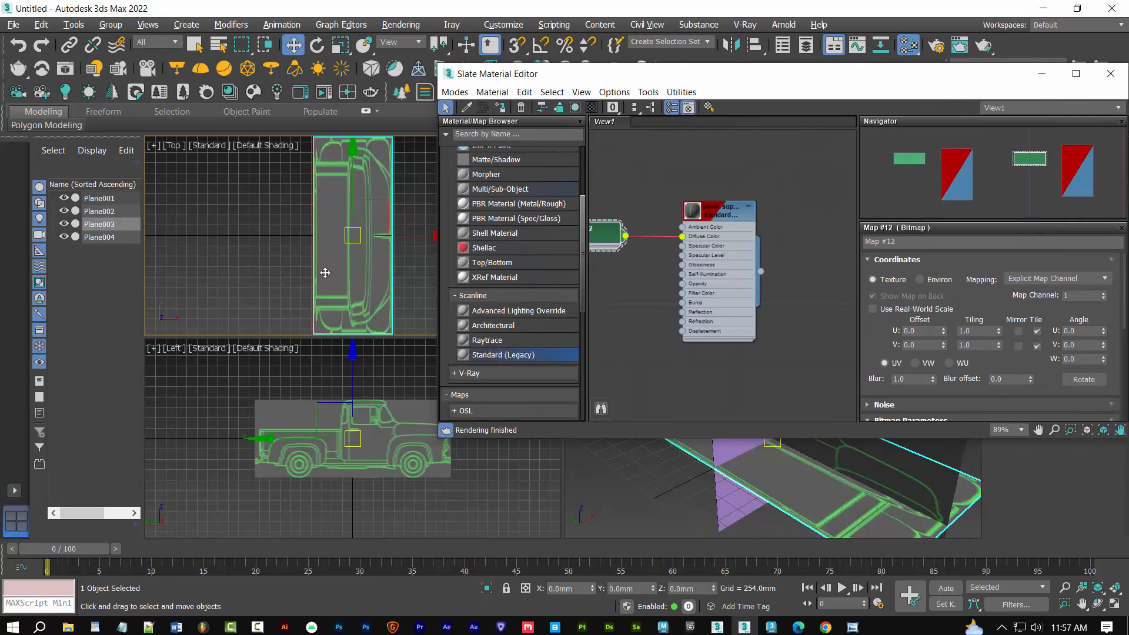
Set the W angle of the plano superior material's bitmap to 90.
left_click(1082, 358)
type("90")
key("Return")
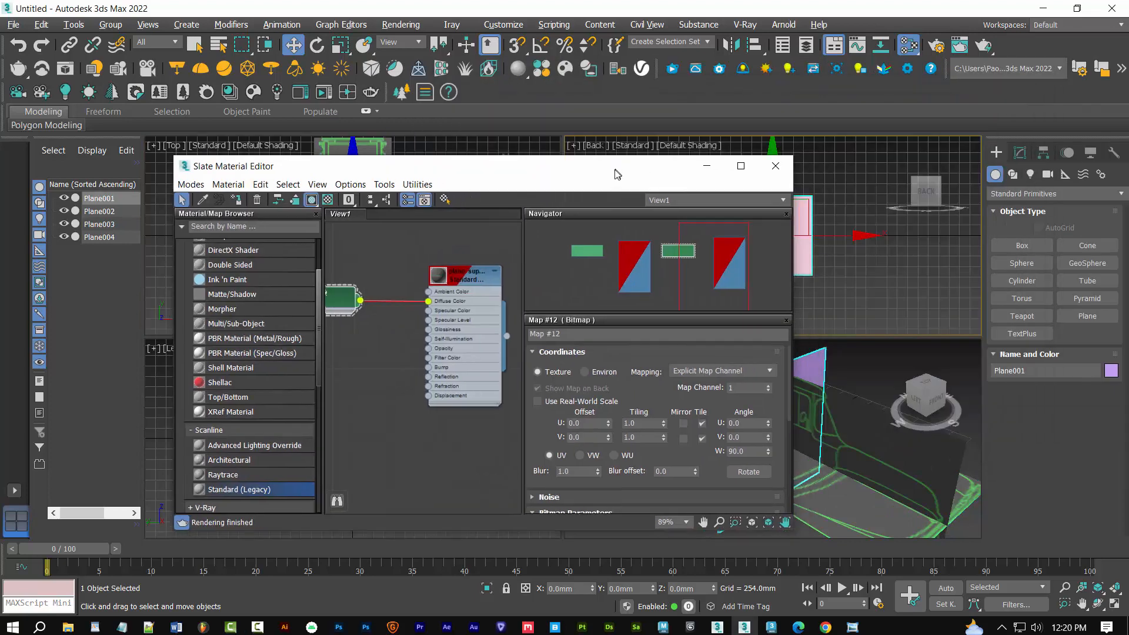
Switch the Back viewport to the Front view and create a third Standard (Legacy) material.
left_click_drag(617, 174, 583, 182)
left_click(595, 145)
left_click(629, 263)
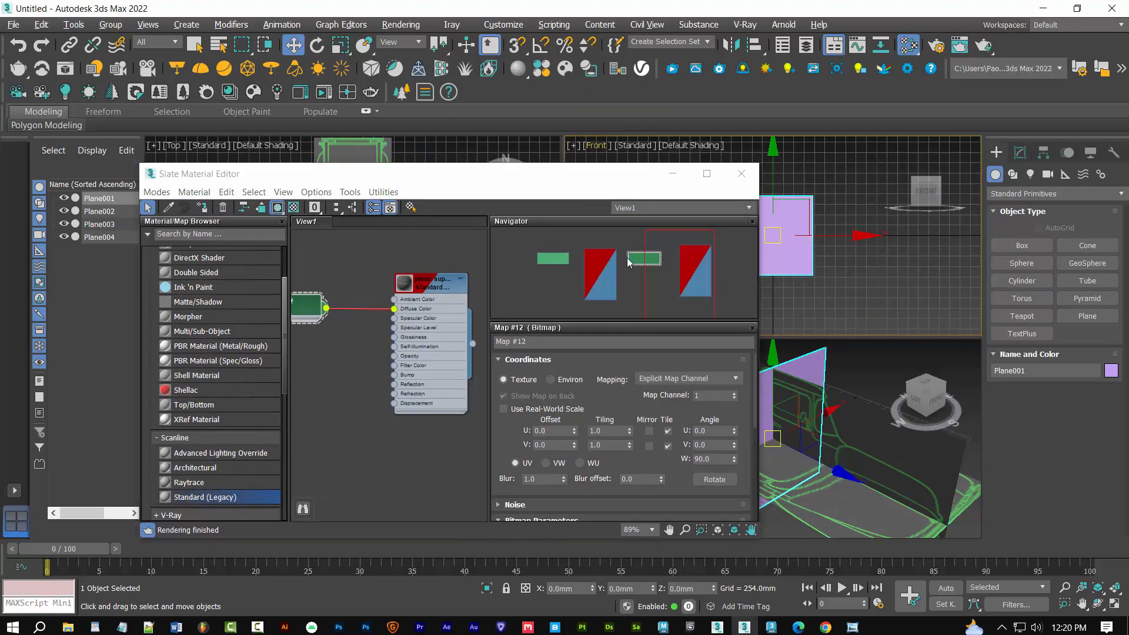
middle_click_drag(455, 311, 276, 327)
double_click(211, 496)
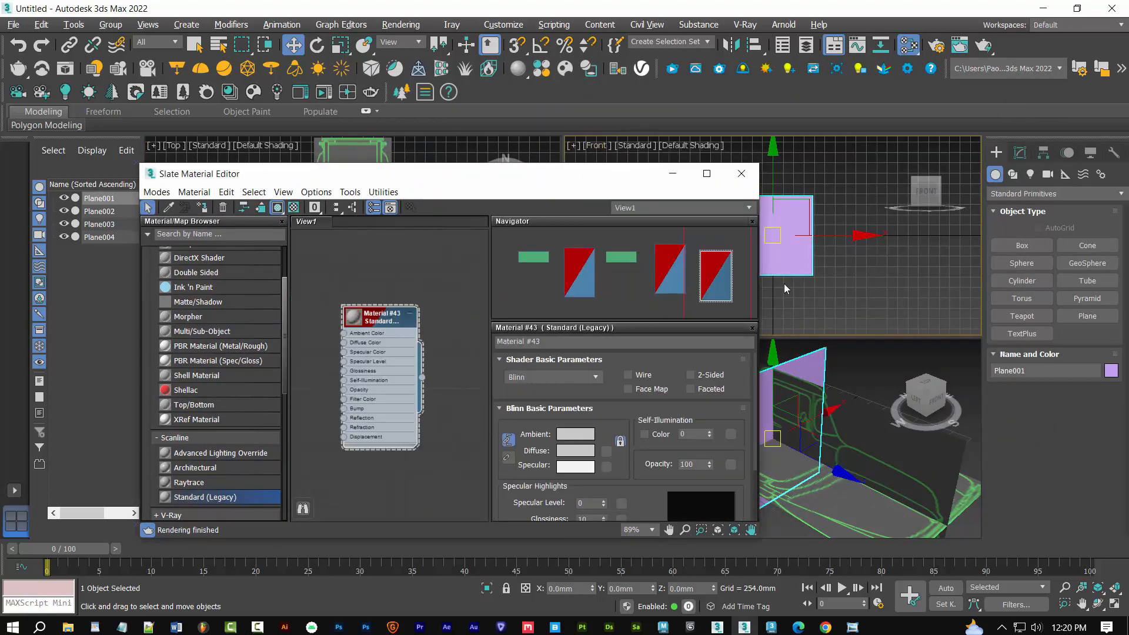
Load the front-view blueprint as the new material's diffuse bitmap and assign the material to the plane in the Front viewport.
left_click(608, 451)
left_click(629, 530)
left_click(234, 126)
left_click(616, 330)
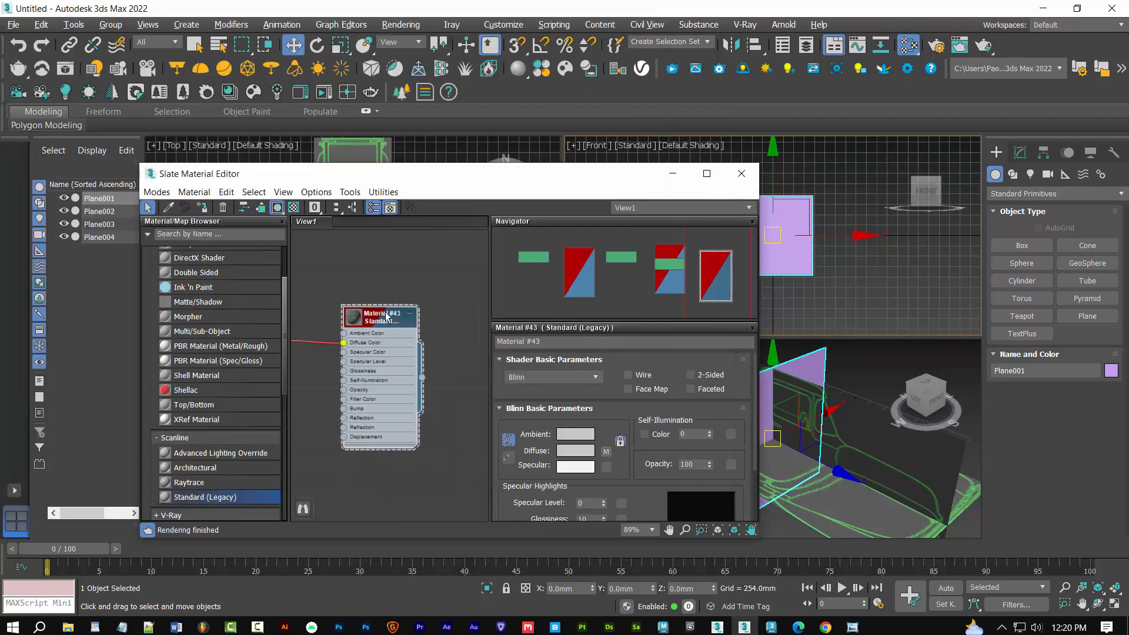
right_click(385, 318)
left_click(465, 254)
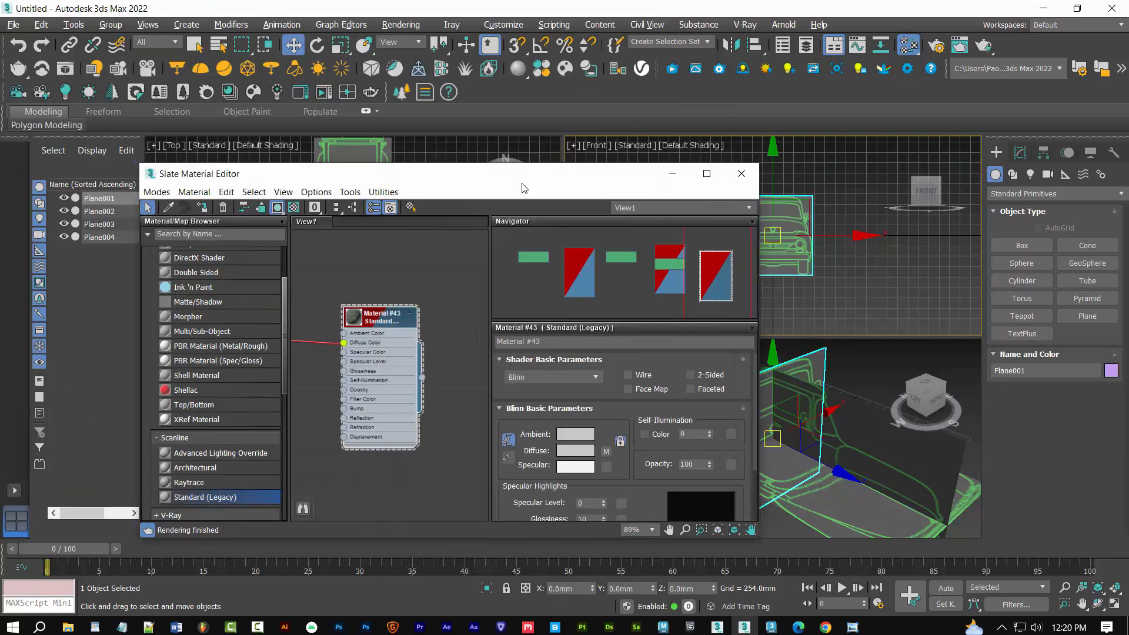
Rename the front blueprint material as "plano frente".
middle_click_drag(467, 267, 461, 267)
left_click_drag(552, 343, 472, 332)
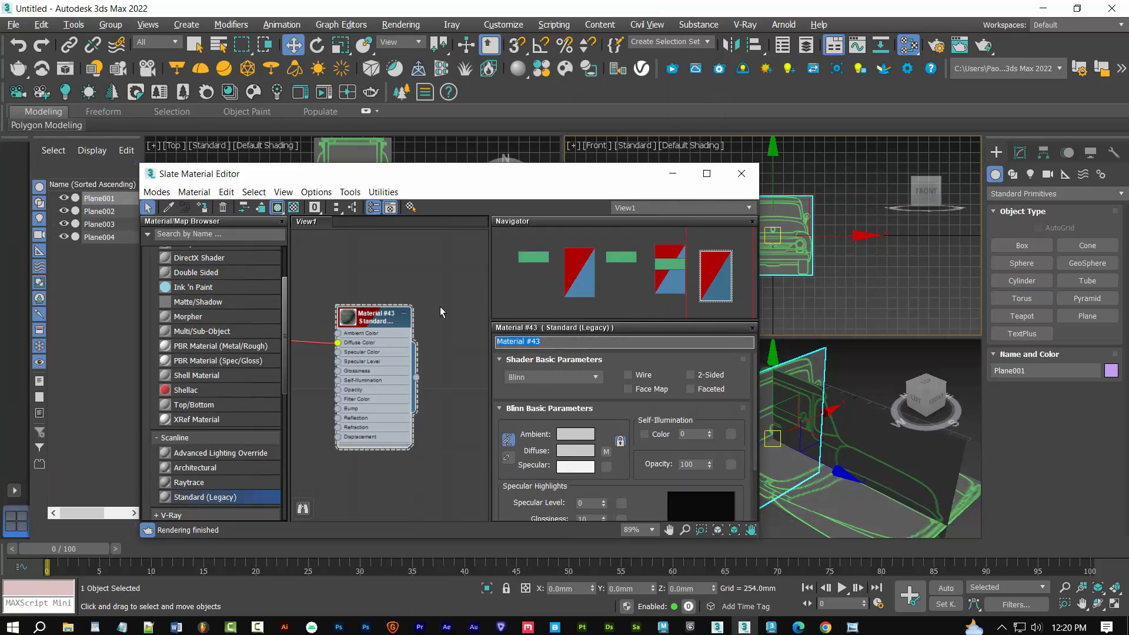
type("plano frente")
key("Delete")
Create a fourth Standard (Legacy) material named "plano atras" with the rear-view blueprint as its diffuse bitmap.
double_click(205, 497)
left_click(606, 452)
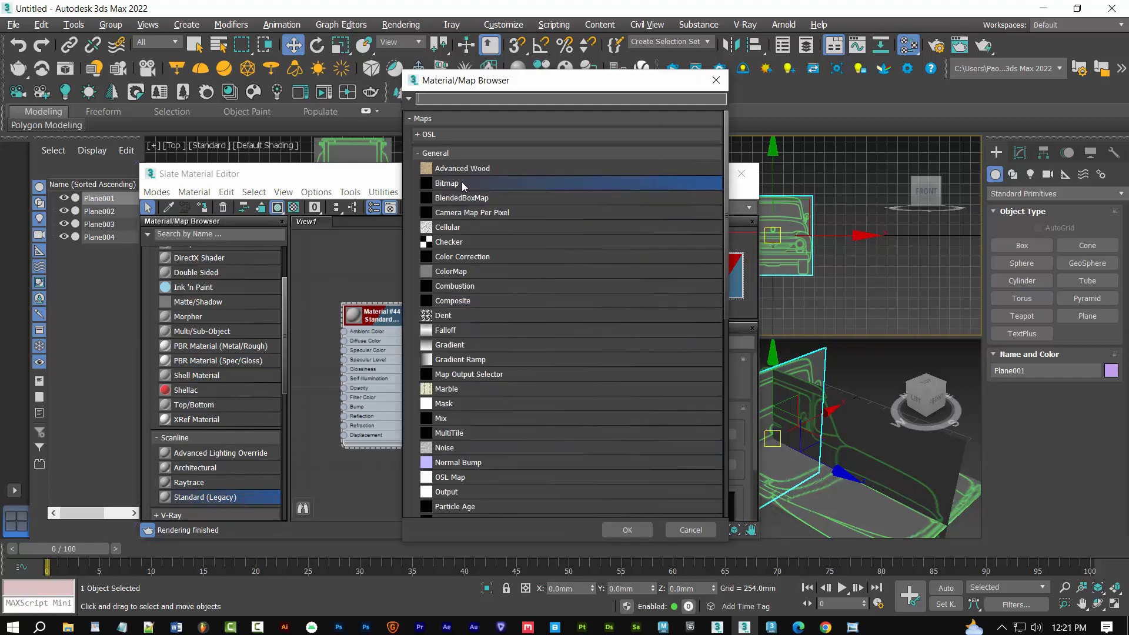
double_click(463, 185)
left_click(152, 138)
left_click(618, 330)
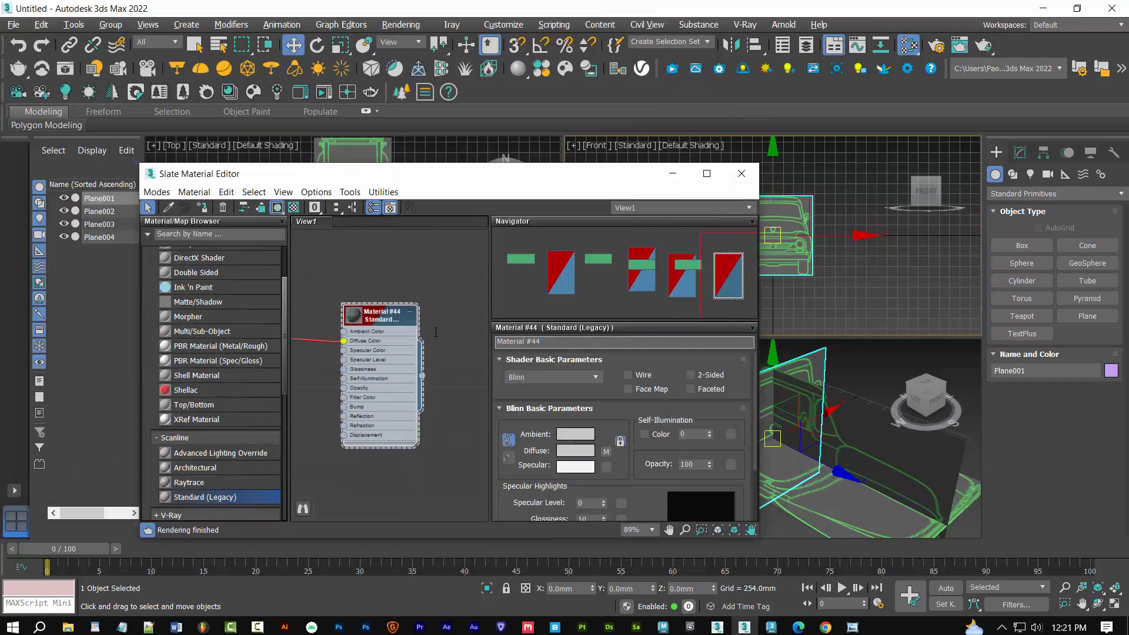
type("plano atras")
Switch the Front viewport to the Back view, assign plano atras to the plane there, and close the material editor.
left_click(599, 146)
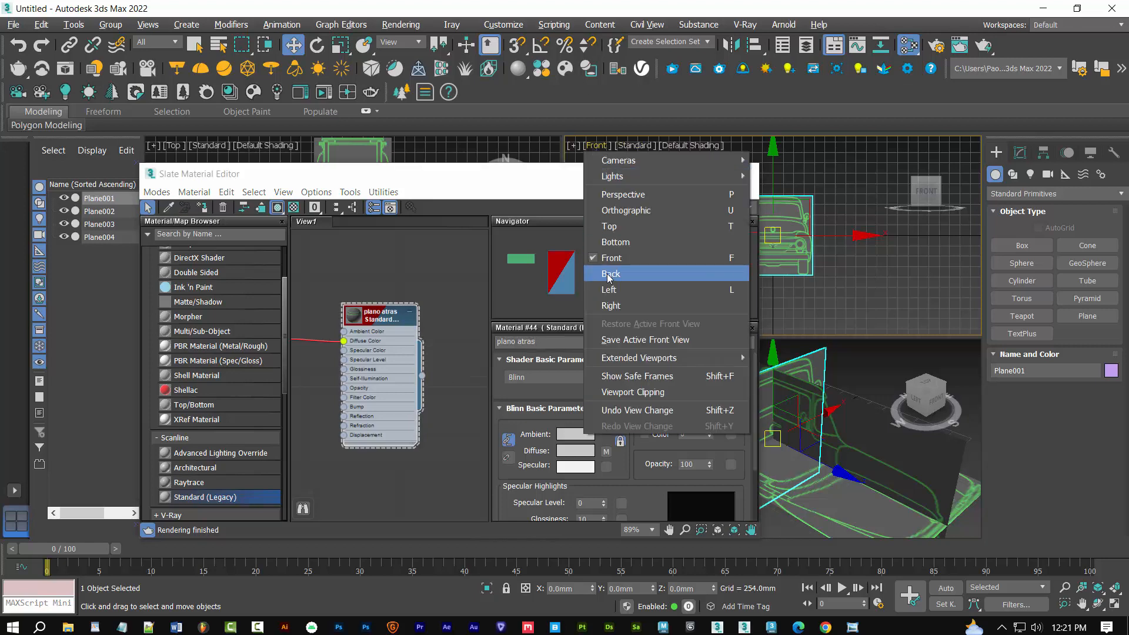
left_click(609, 276)
left_click(787, 229)
right_click(398, 317)
left_click(438, 254)
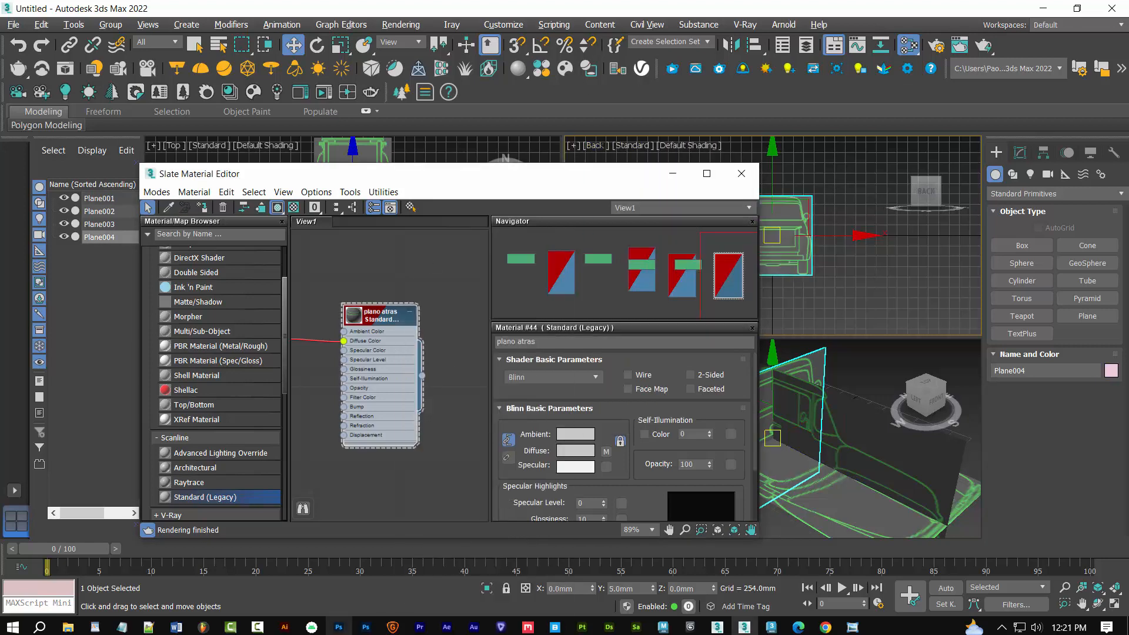
left_click(741, 174)
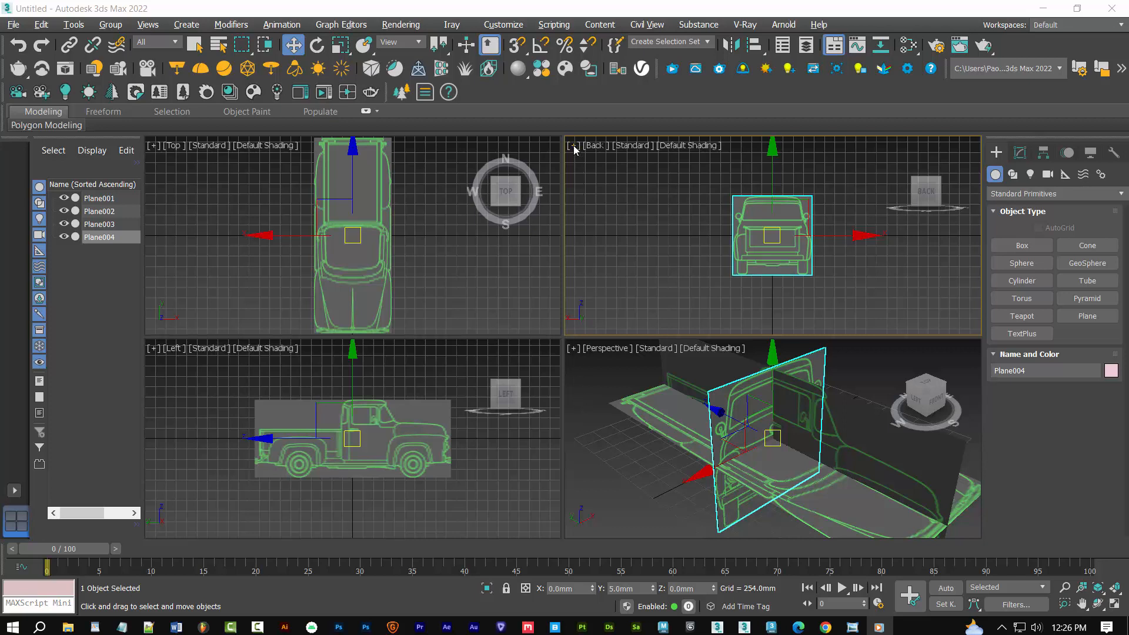
Edit the maximum Viewport Background / Environment resolution in the Viewport Configuration and apply the display performance settings.
left_click(573, 146)
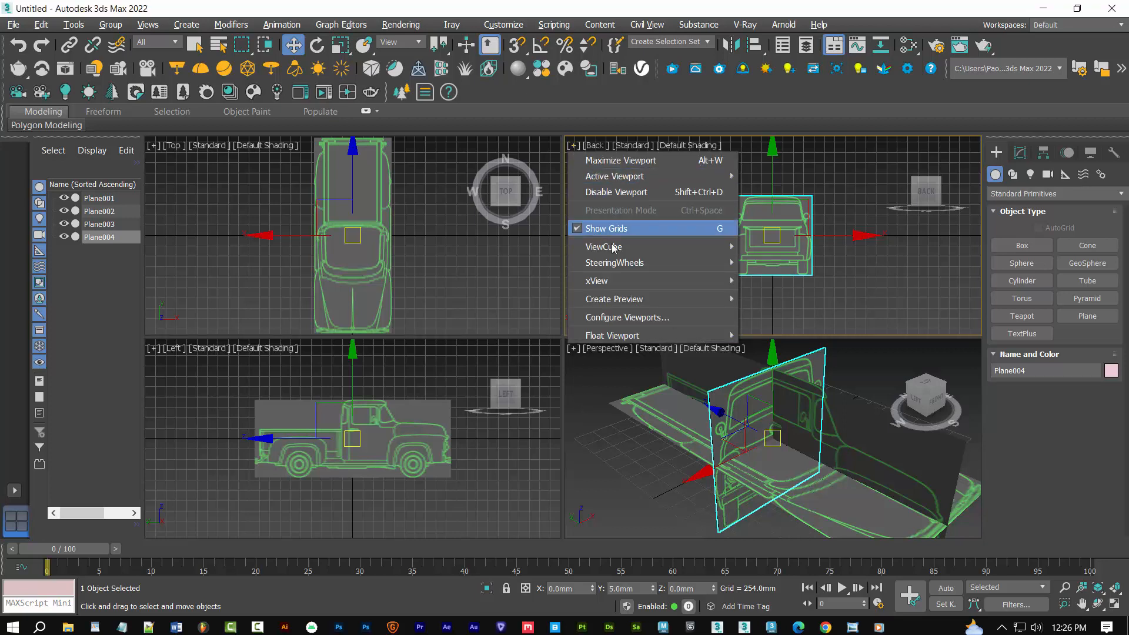
mouse_move(606, 302)
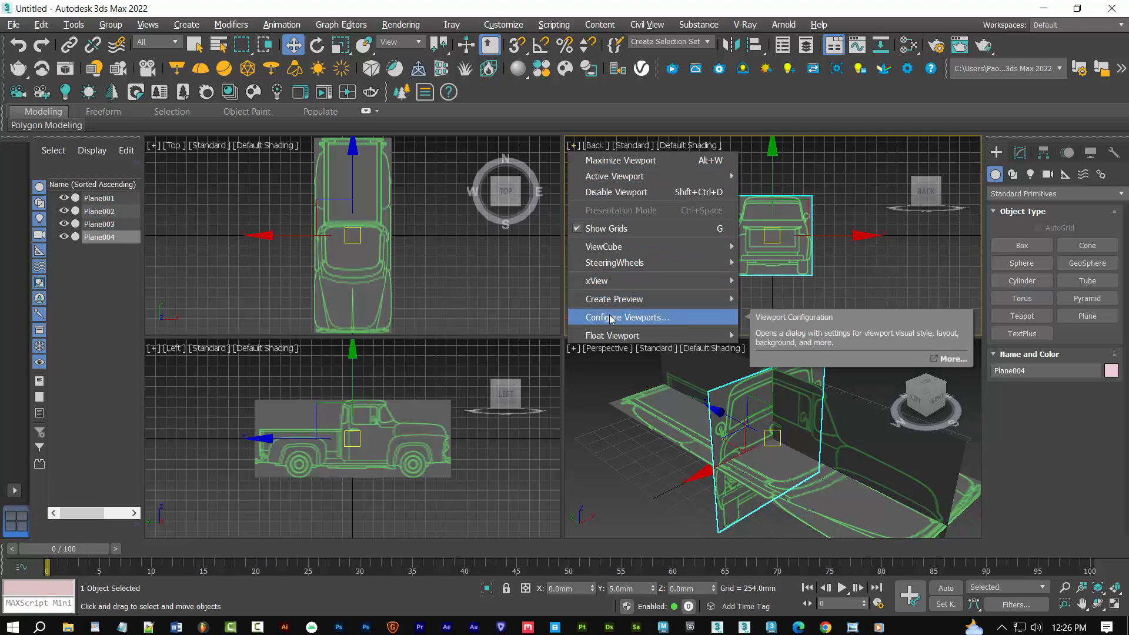
left_click(611, 318)
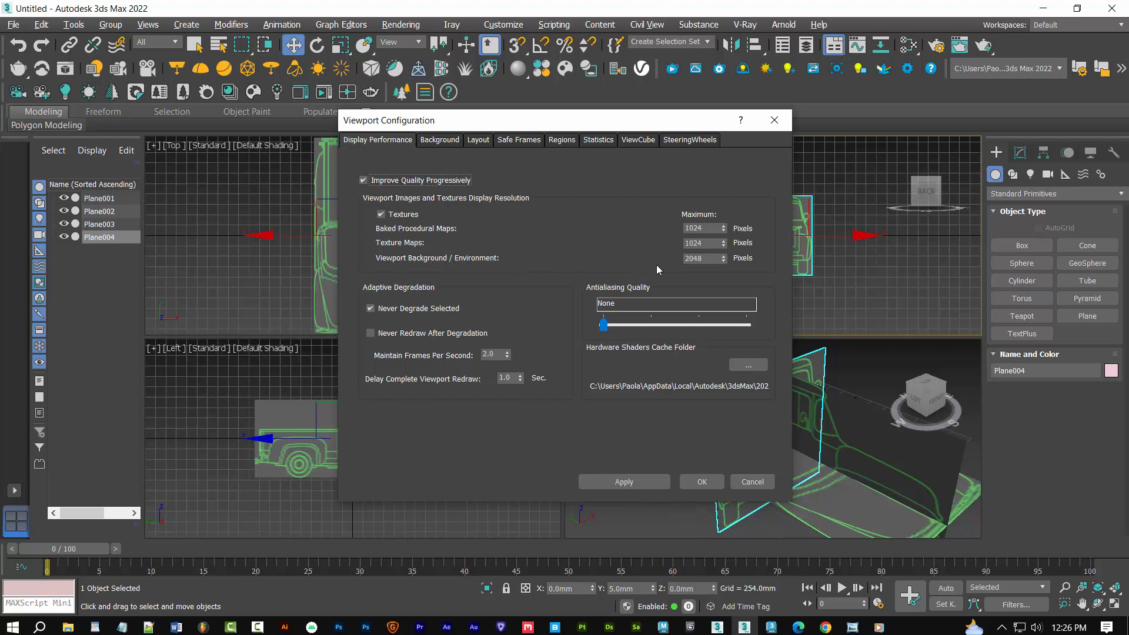
double_click(711, 259)
left_click(647, 482)
left_click(709, 482)
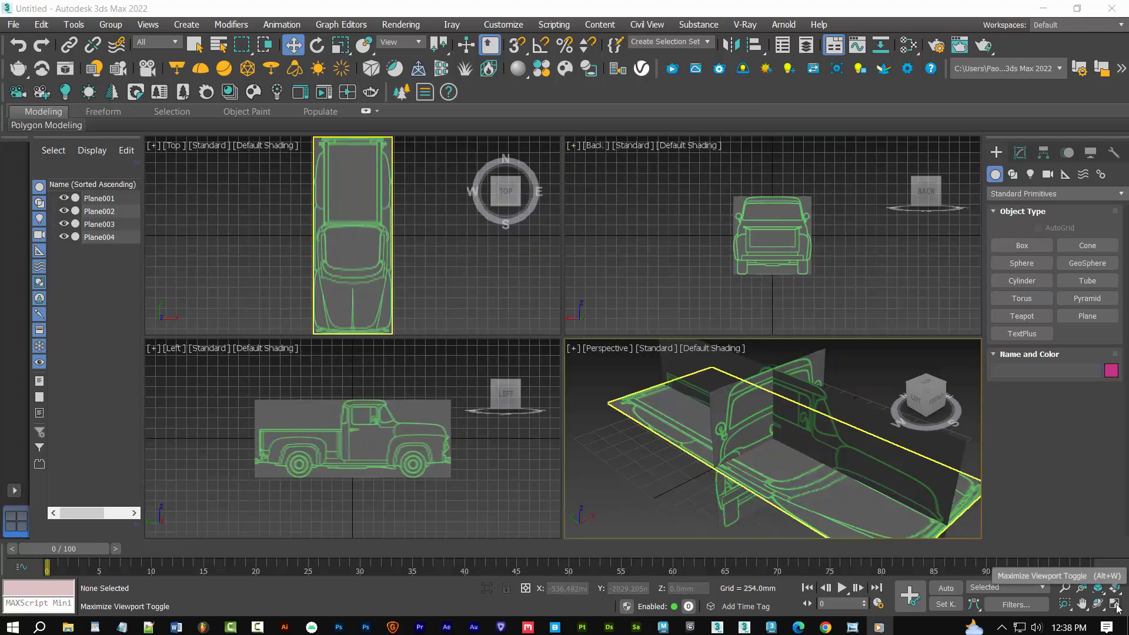
Maximize the Perspective viewport and examine the textured blueprint planes from the truck's side.
left_click(1116, 606)
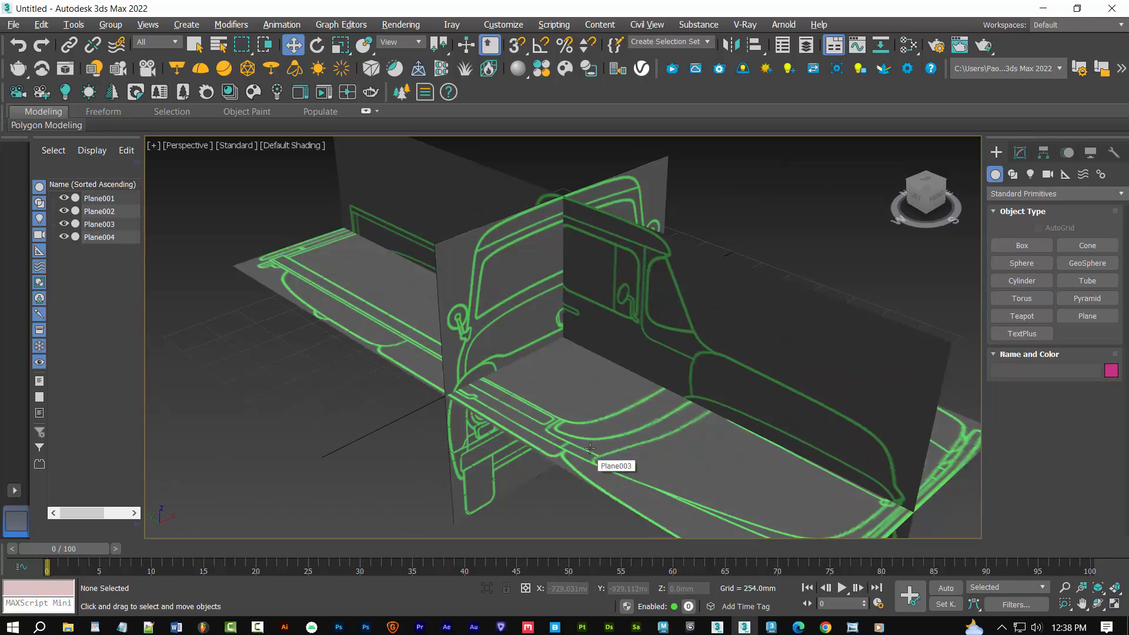
middle_click_drag(589, 455, 1035, 428, "alt")
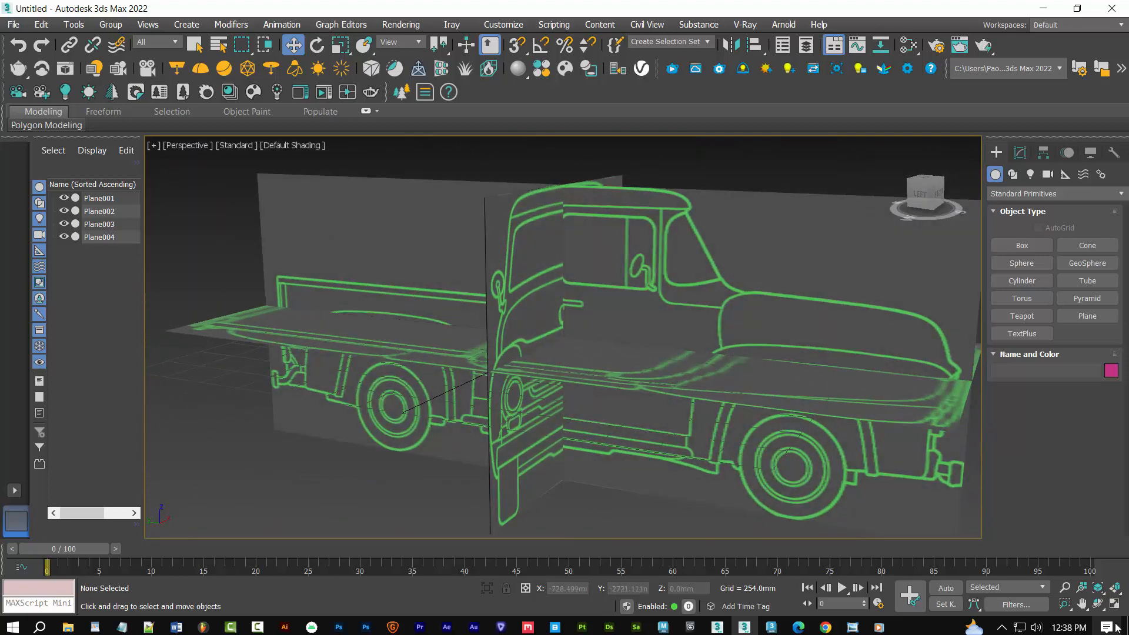